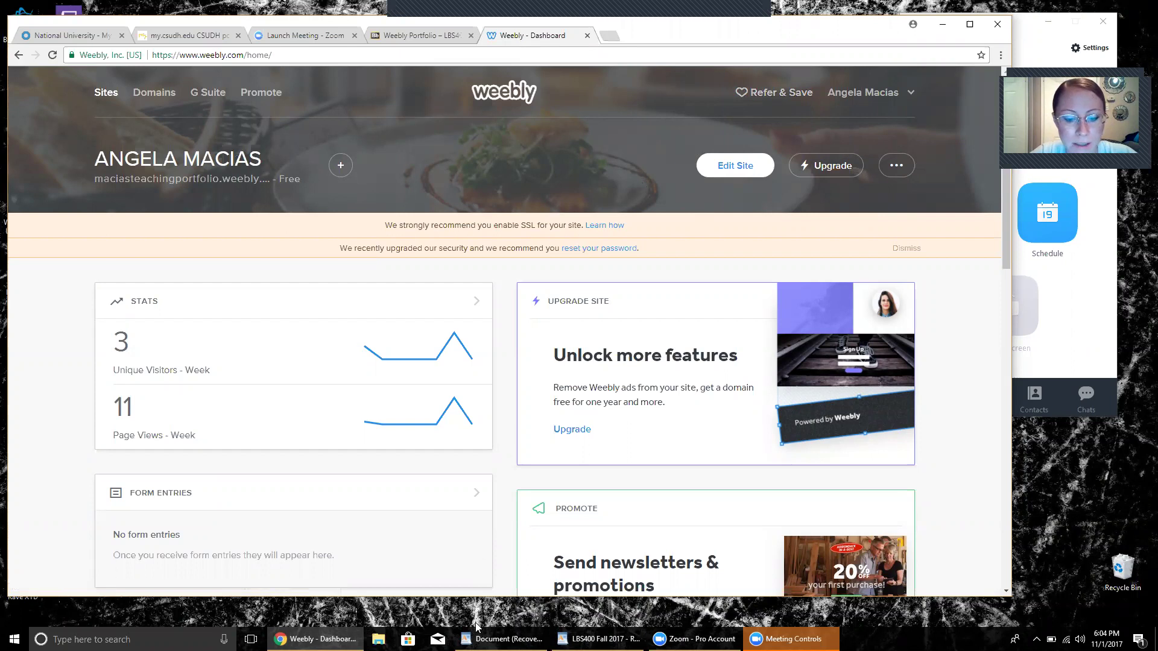
# Switch to the LBS400 Fall 2017 - Revised (1) document in WordPad and highlight the Session 11 portfolio workshop and its Weebly ELA/Literacy assignment.
pyautogui.moveTo(501, 639)
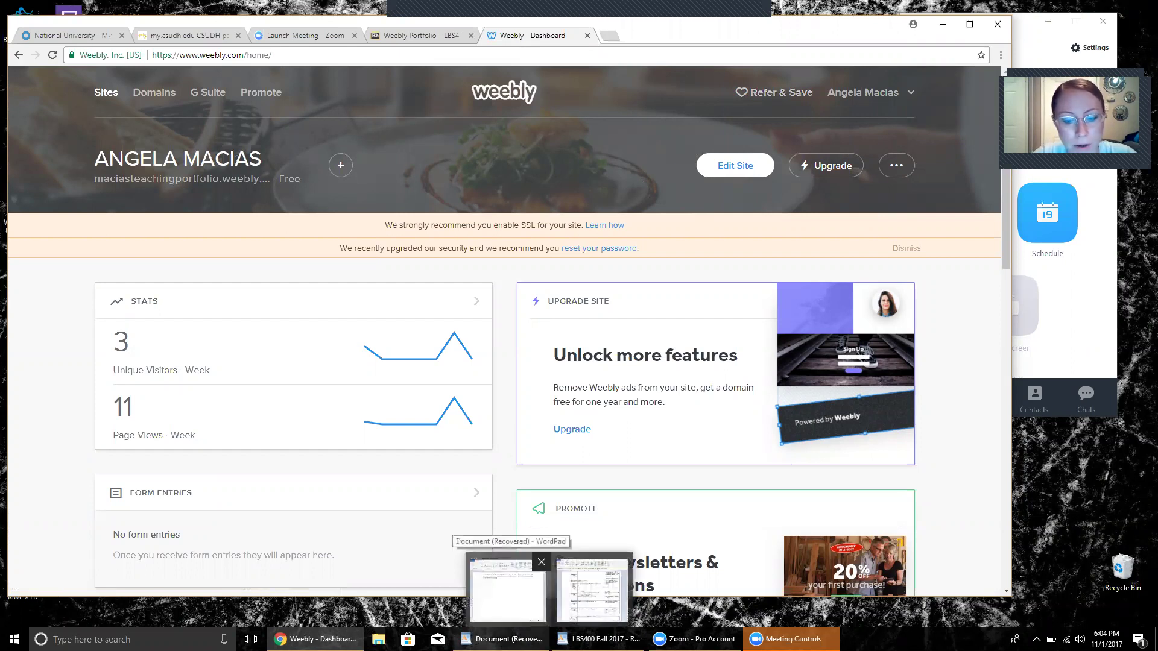
pyautogui.moveTo(582, 618)
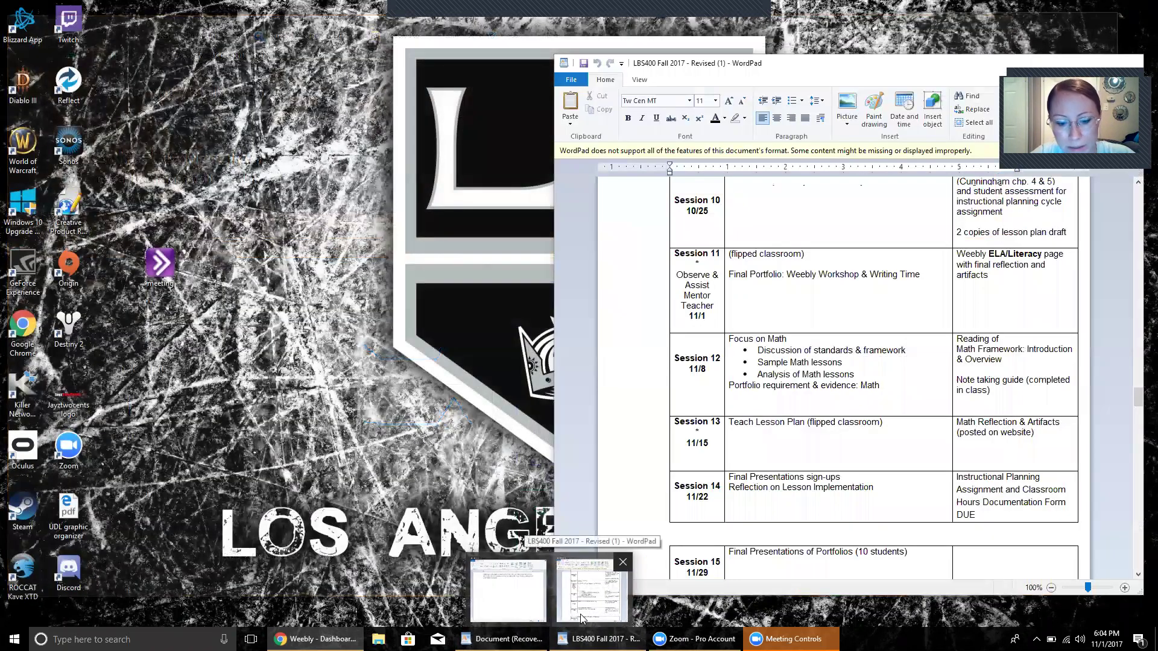
pyautogui.click(581, 615)
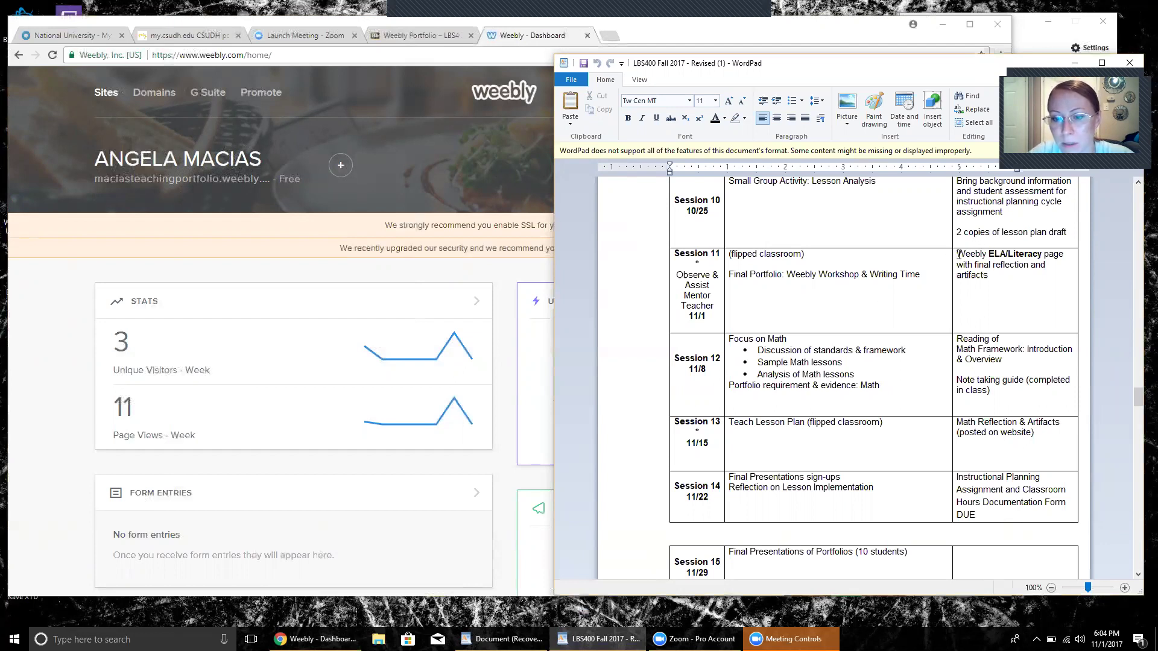
pyautogui.moveTo(788, 274); pyautogui.dragTo(923, 275)
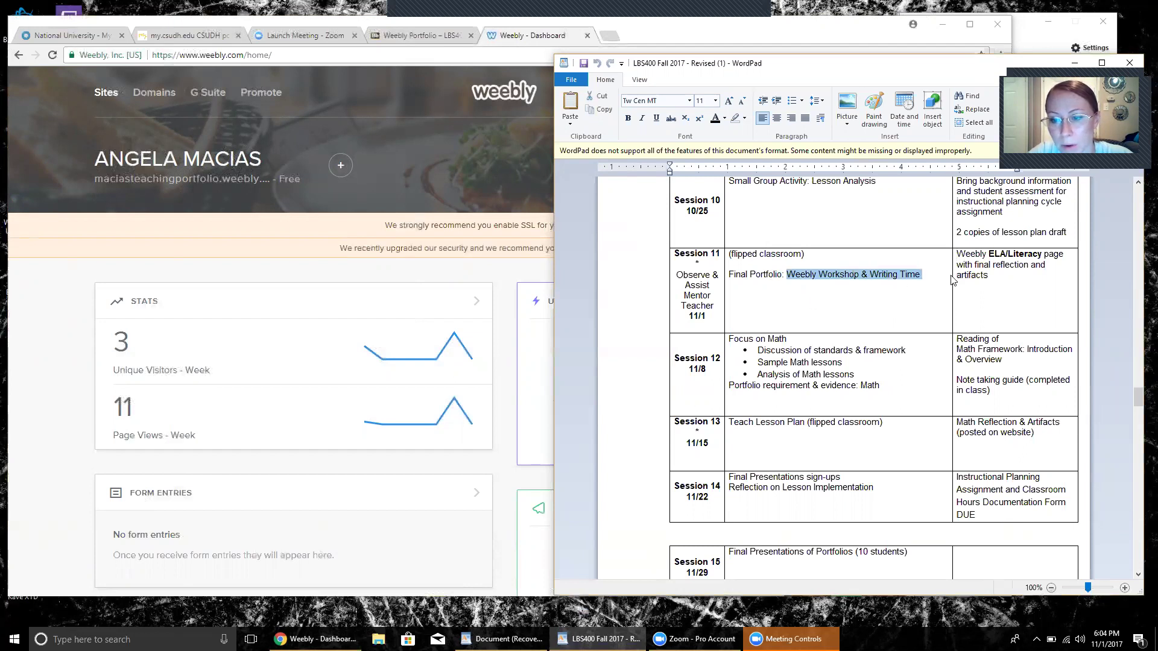
pyautogui.click(959, 254)
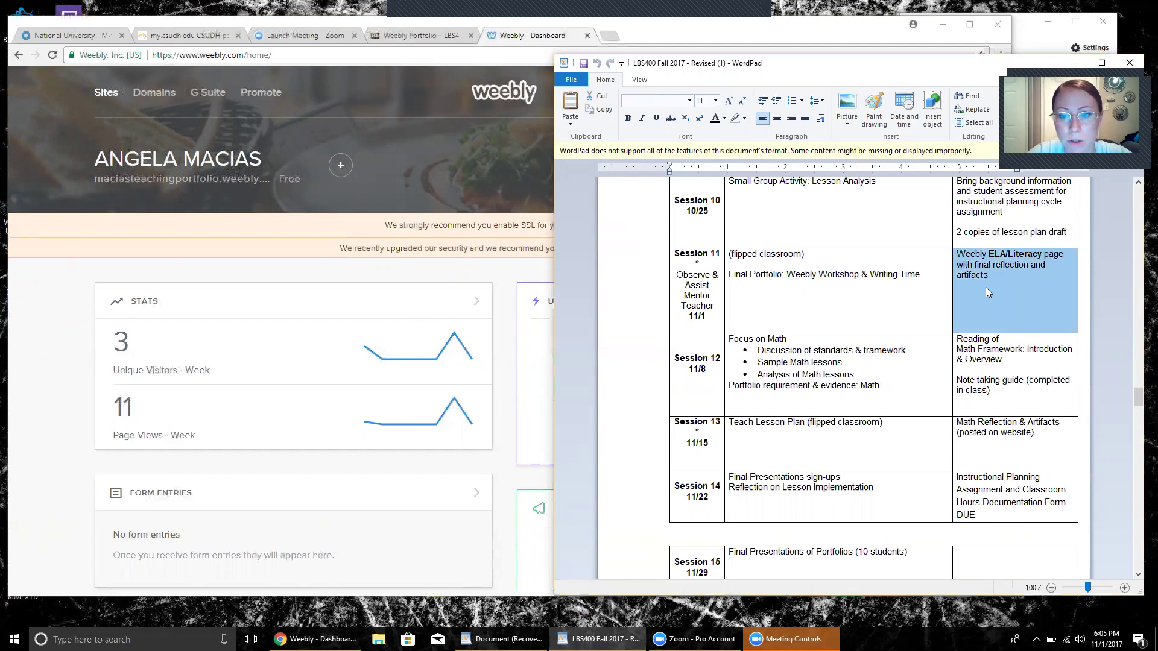
# Switch to the Weebly dashboard in Chrome, check the published teaching portfolio, and open the site for editing.
pyautogui.click(497, 151)
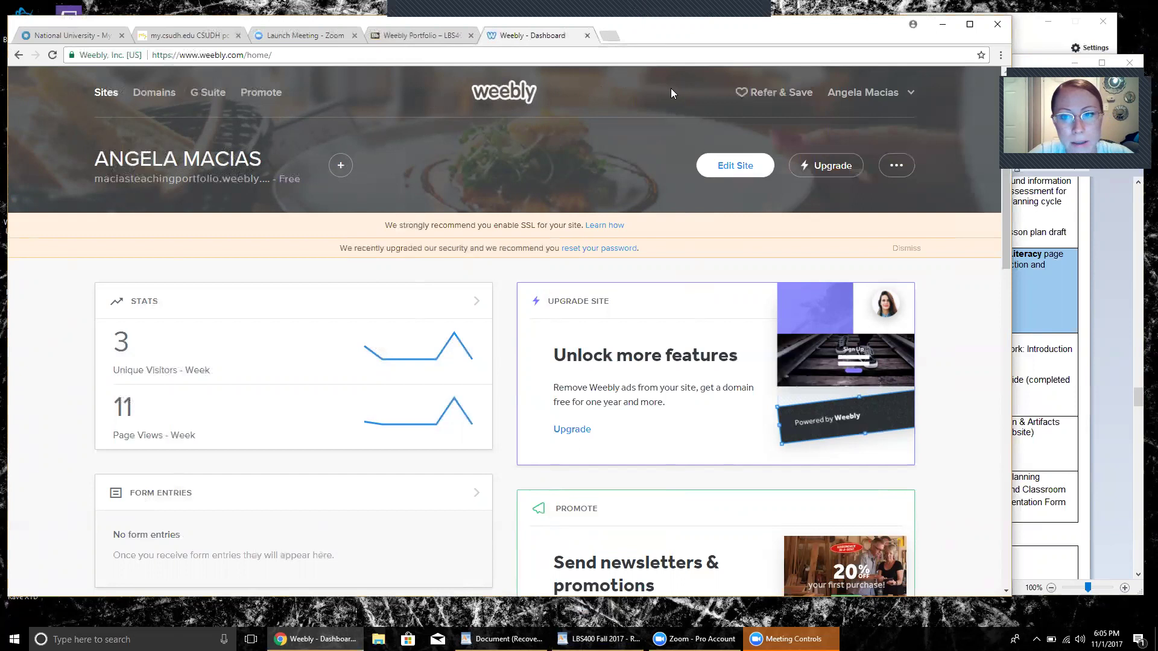
pyautogui.click(222, 180)
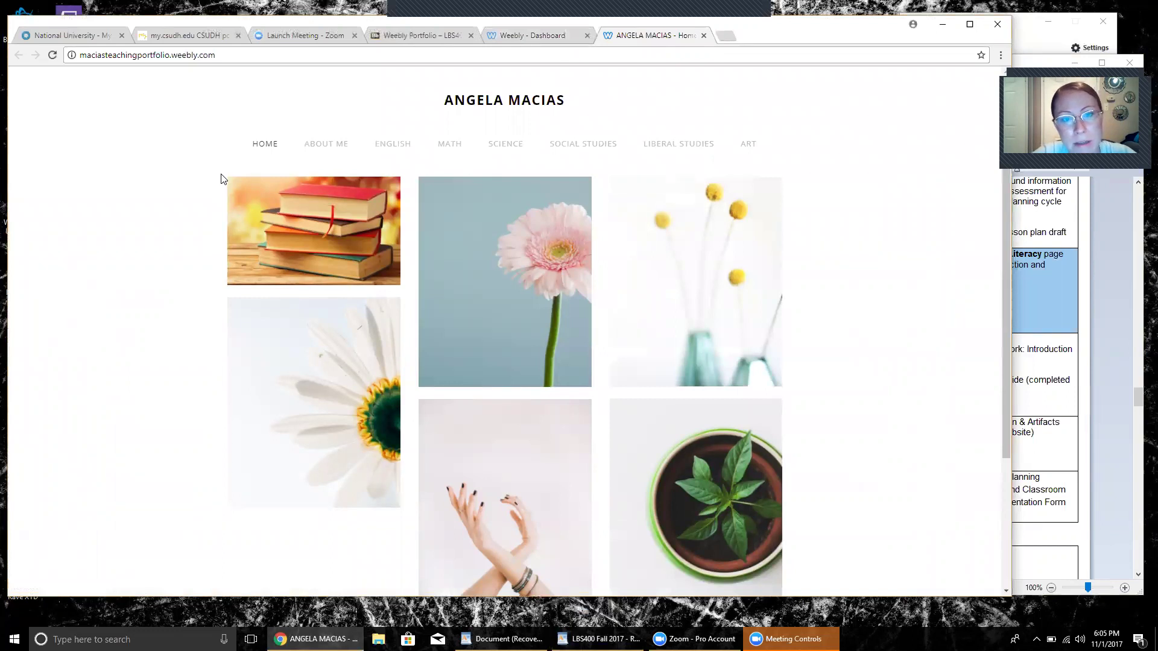
pyautogui.click(504, 36)
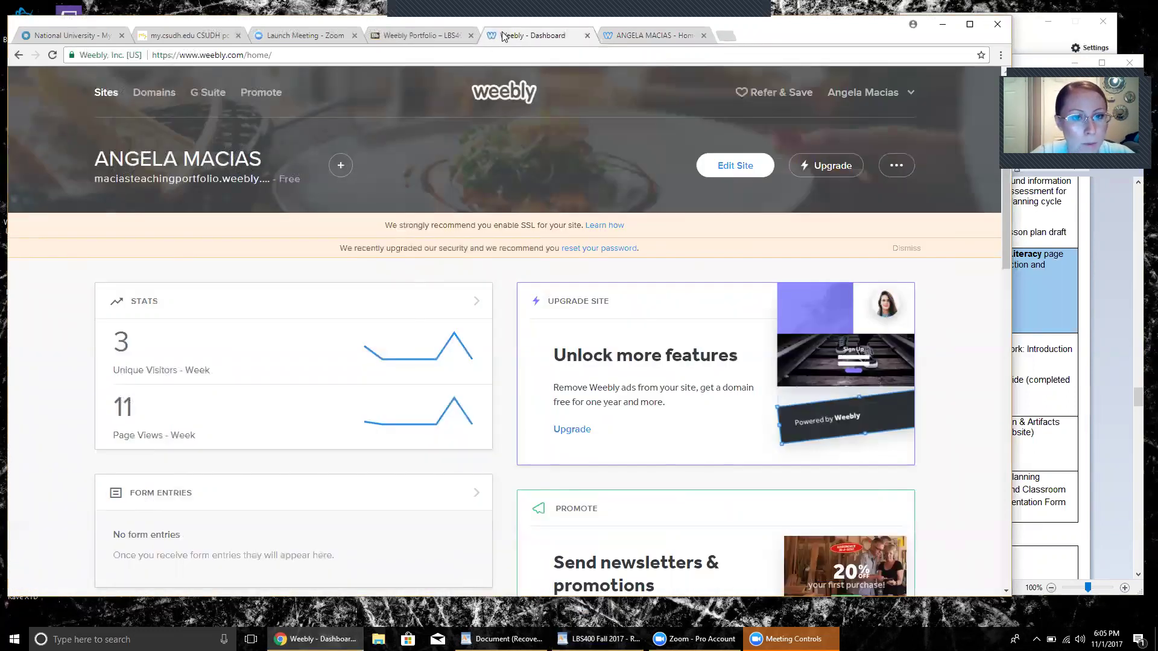
pyautogui.click(725, 170)
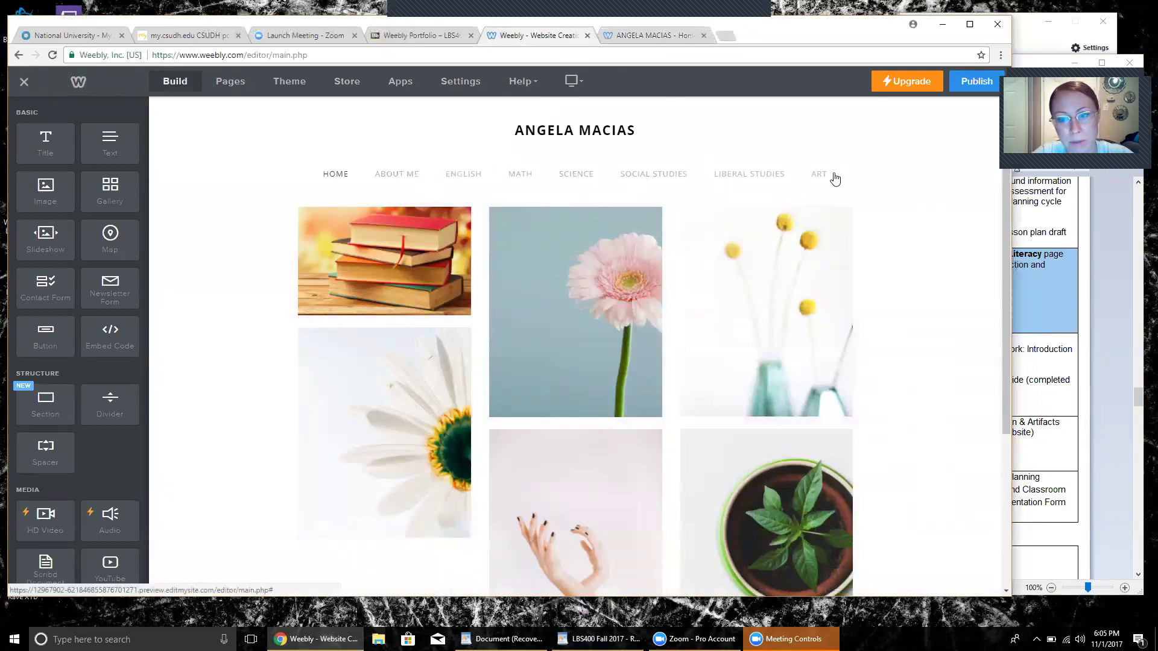
# Review the site's page list and look through the About Me, English and Home pages.
pyautogui.click(230, 83)
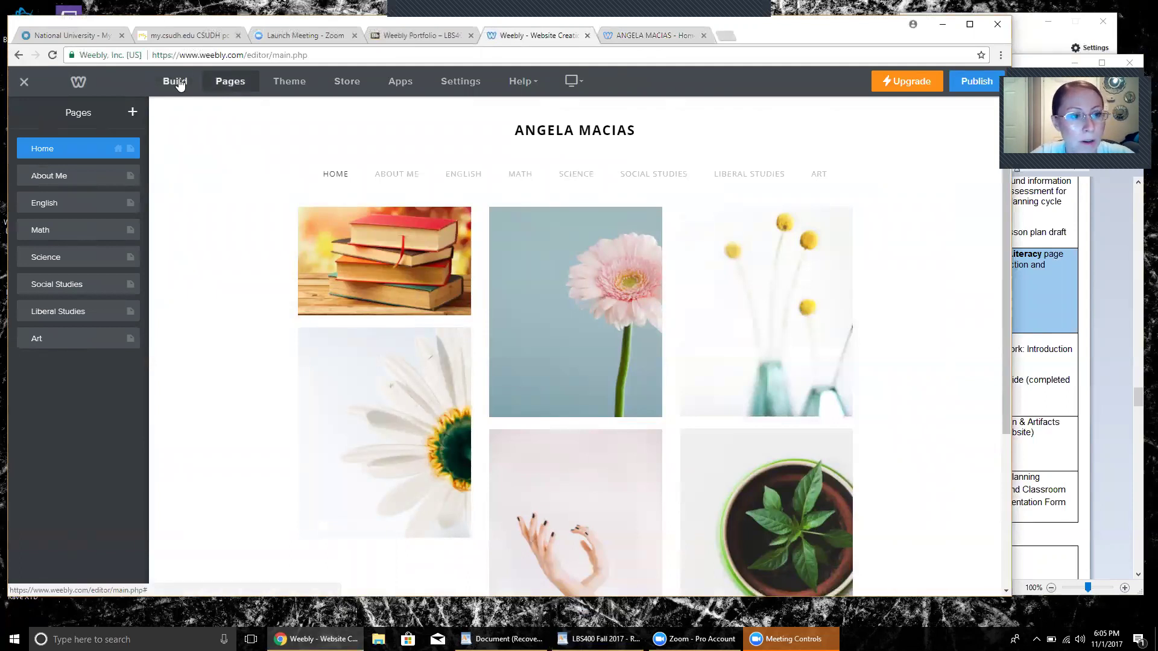
pyautogui.click(177, 83)
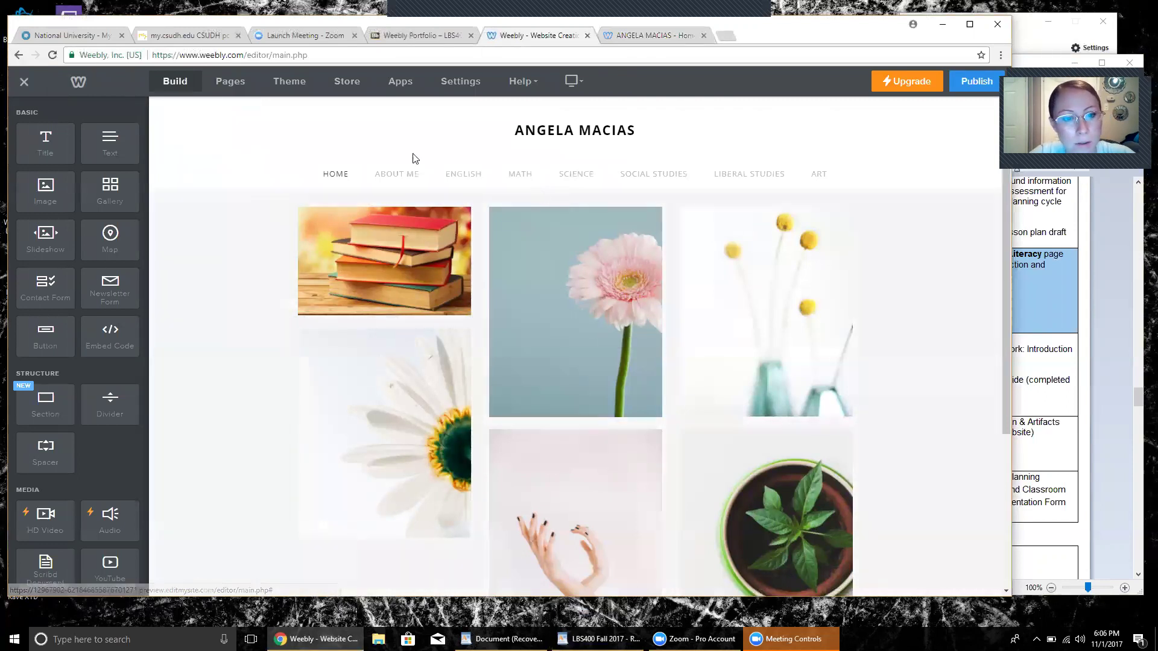
pyautogui.click(385, 175)
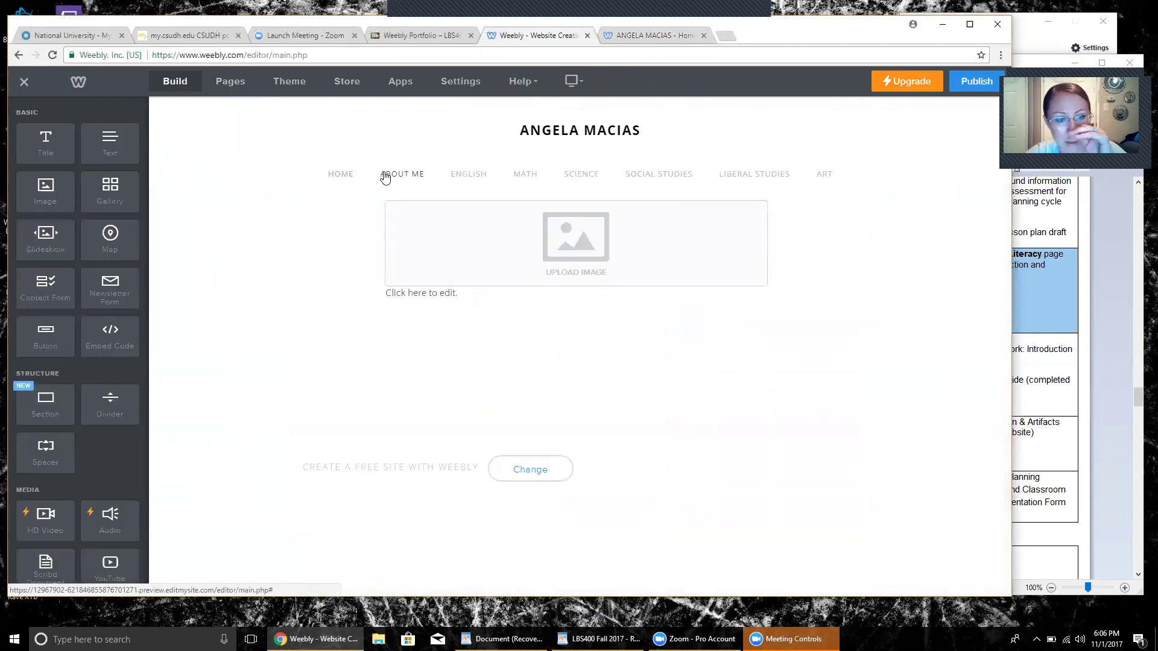
pyautogui.click(473, 174)
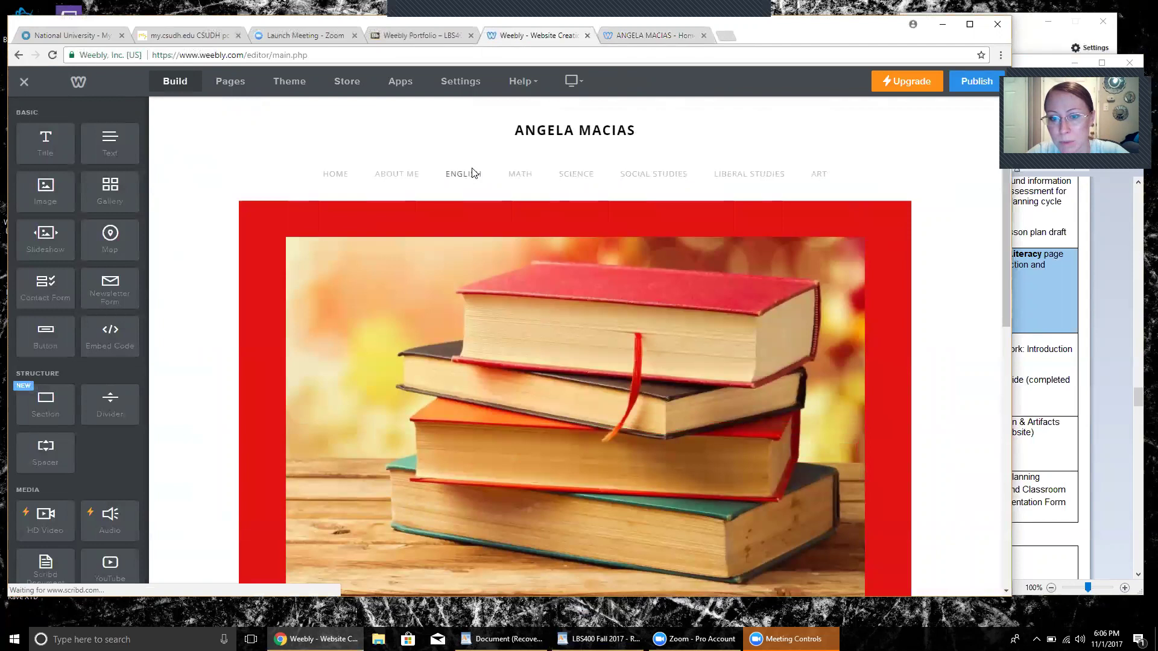
pyautogui.click(331, 175)
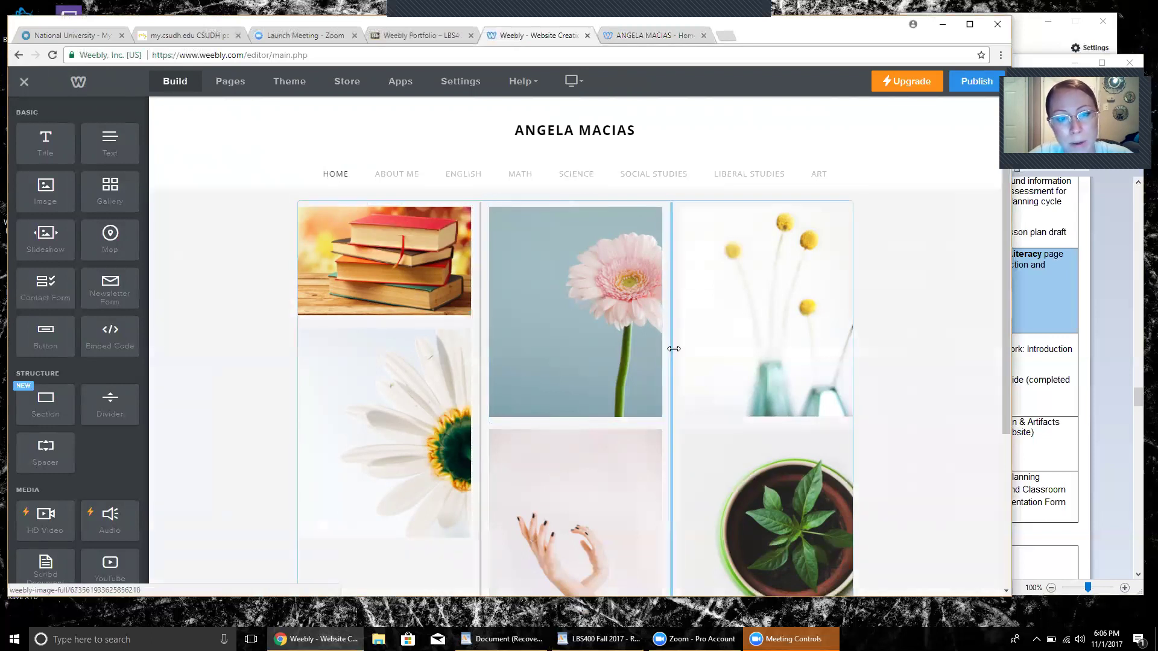
# Upload the photo IMG_2067 from the Downloads folder into the About Me page's image placeholder.
pyautogui.click(394, 178)
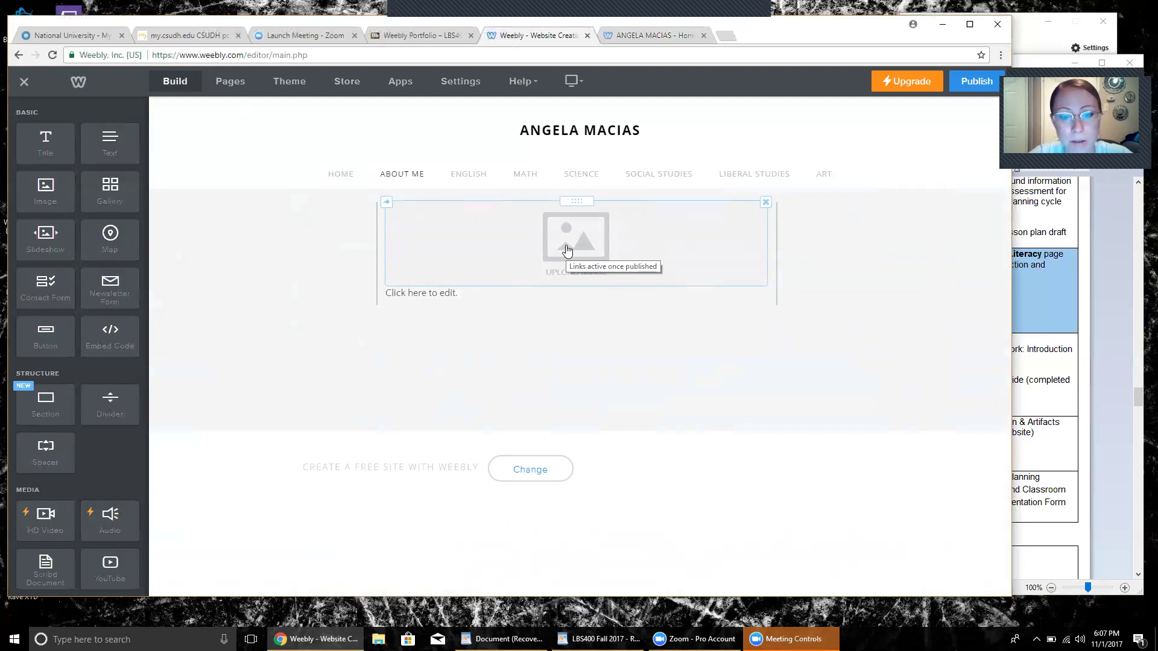
pyautogui.click(567, 250)
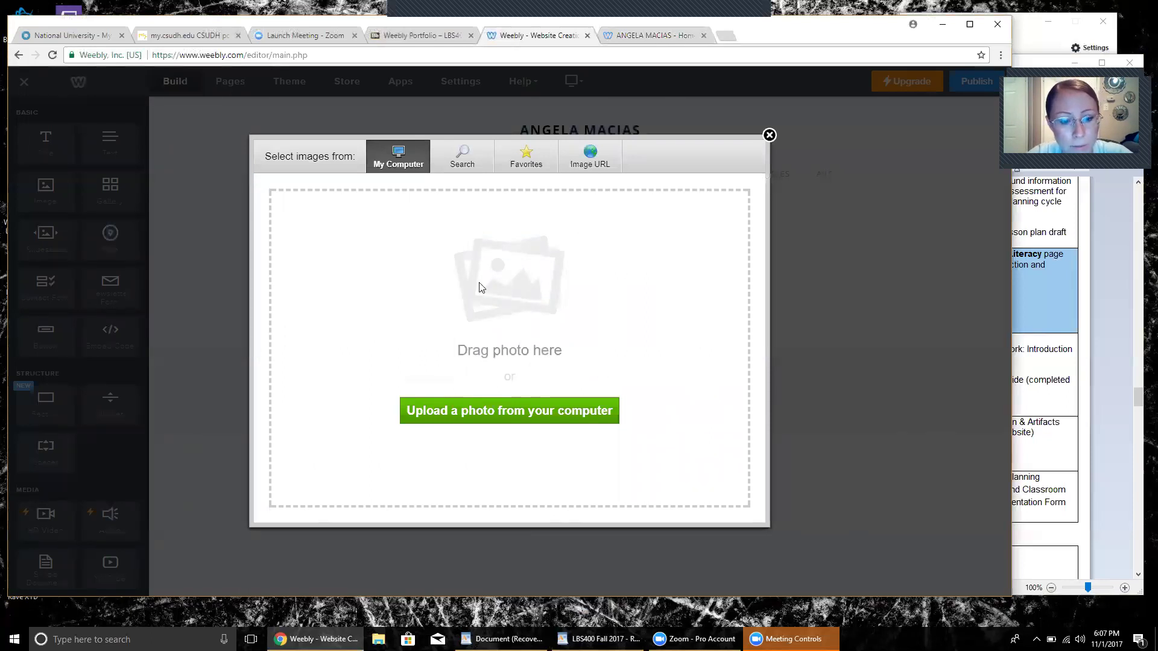
pyautogui.click(466, 412)
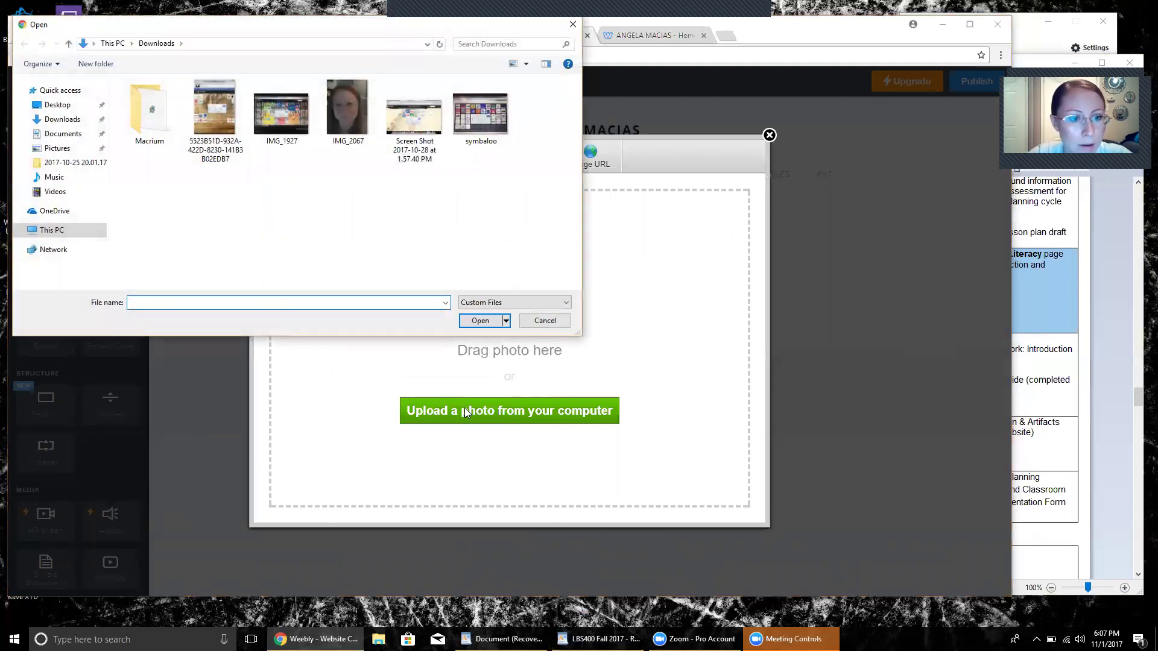
pyautogui.click(336, 95)
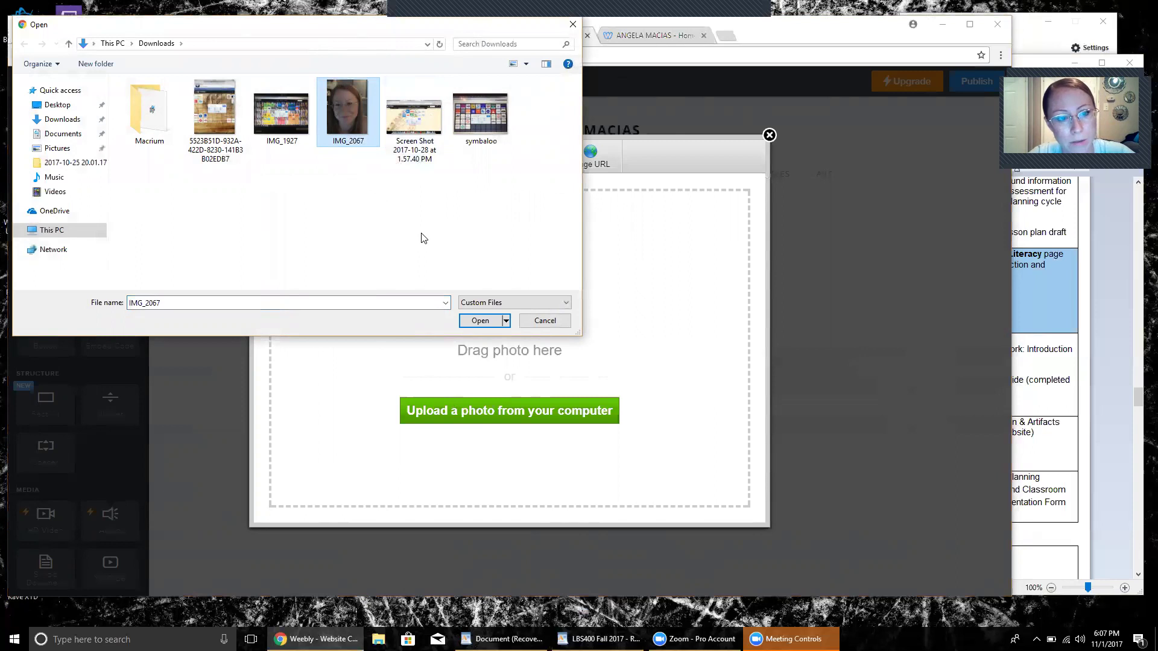
pyautogui.click(480, 320)
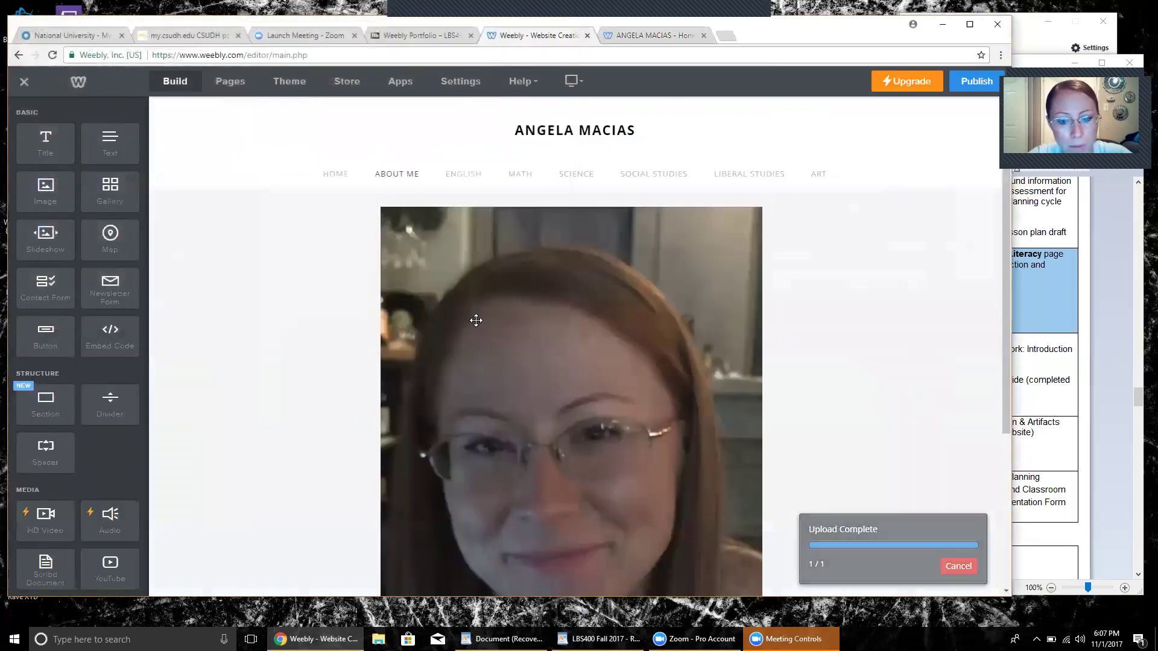
# Shrink the portrait photo on the About Me page to about a third of its width.
pyautogui.scroll(-3, 844, 338)
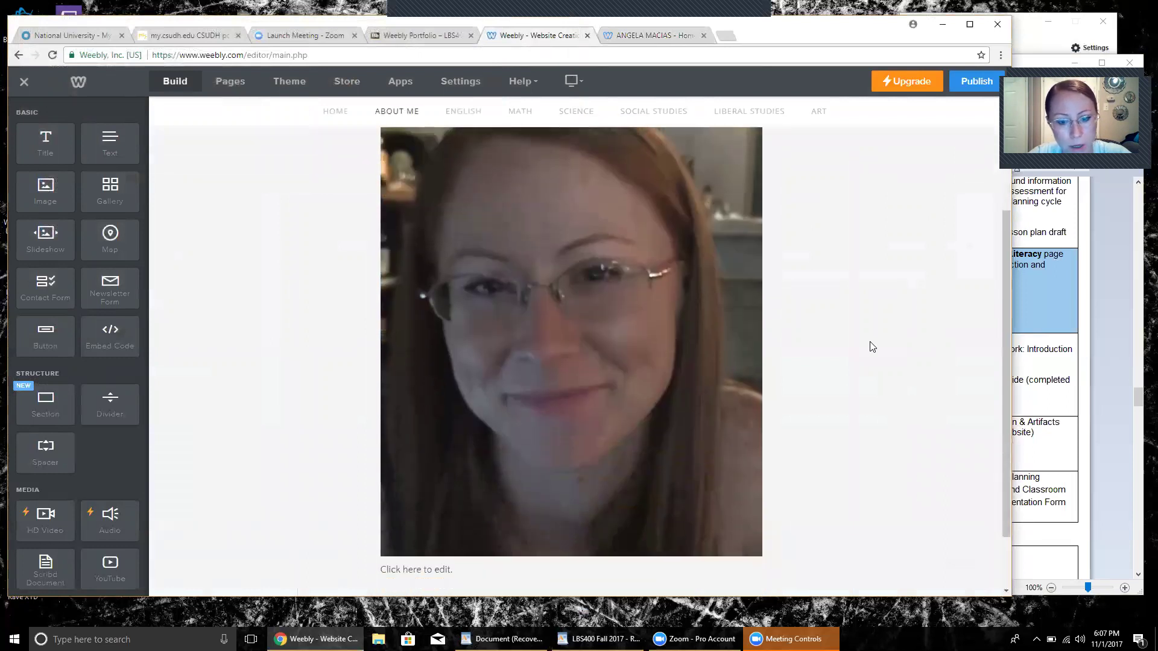
pyautogui.scroll(3, 871, 344)
pyautogui.scroll(-3, 871, 346)
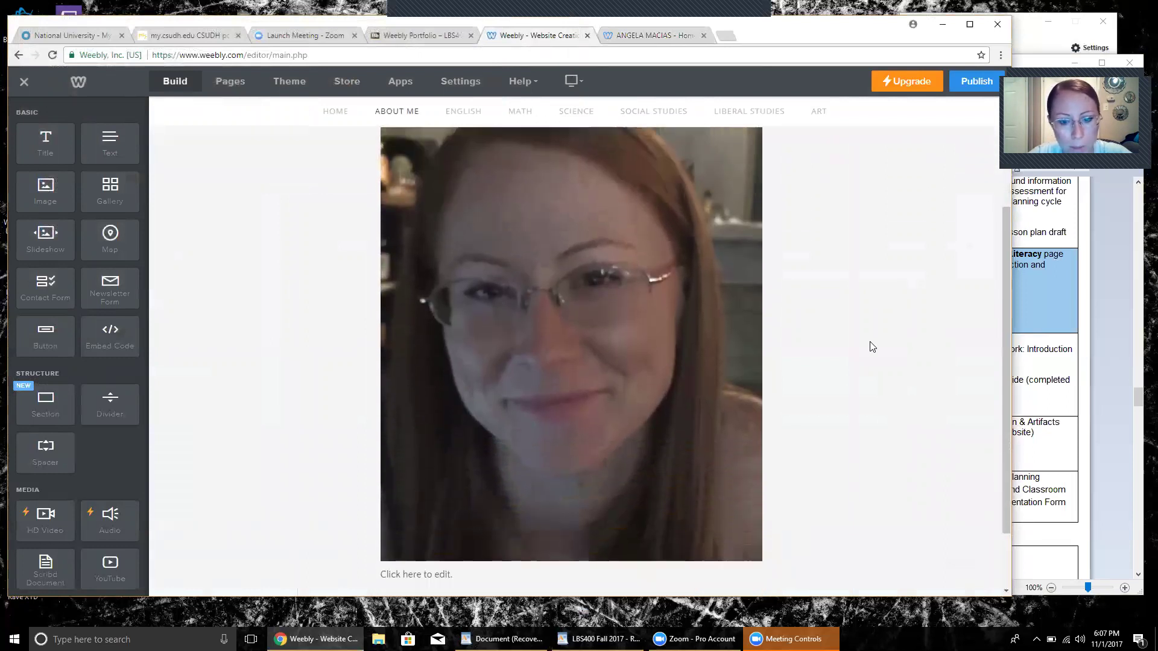
pyautogui.scroll(1, 870, 346)
pyautogui.scroll(-2, 871, 350)
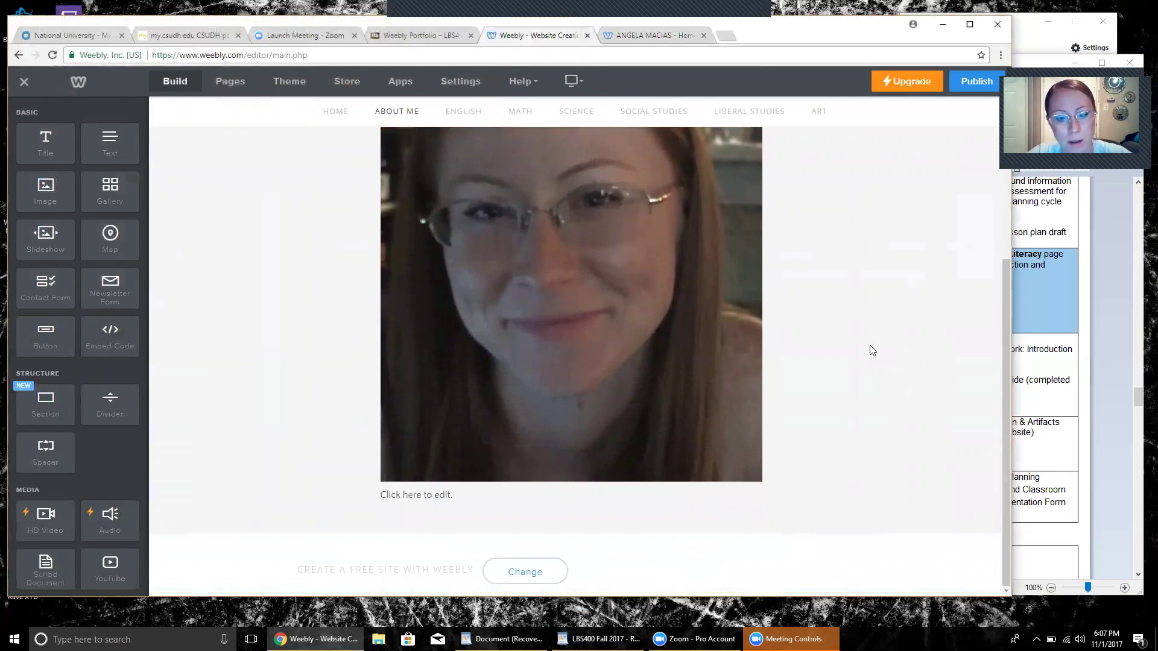
pyautogui.scroll(3, 853, 361)
pyautogui.scroll(-2, 853, 362)
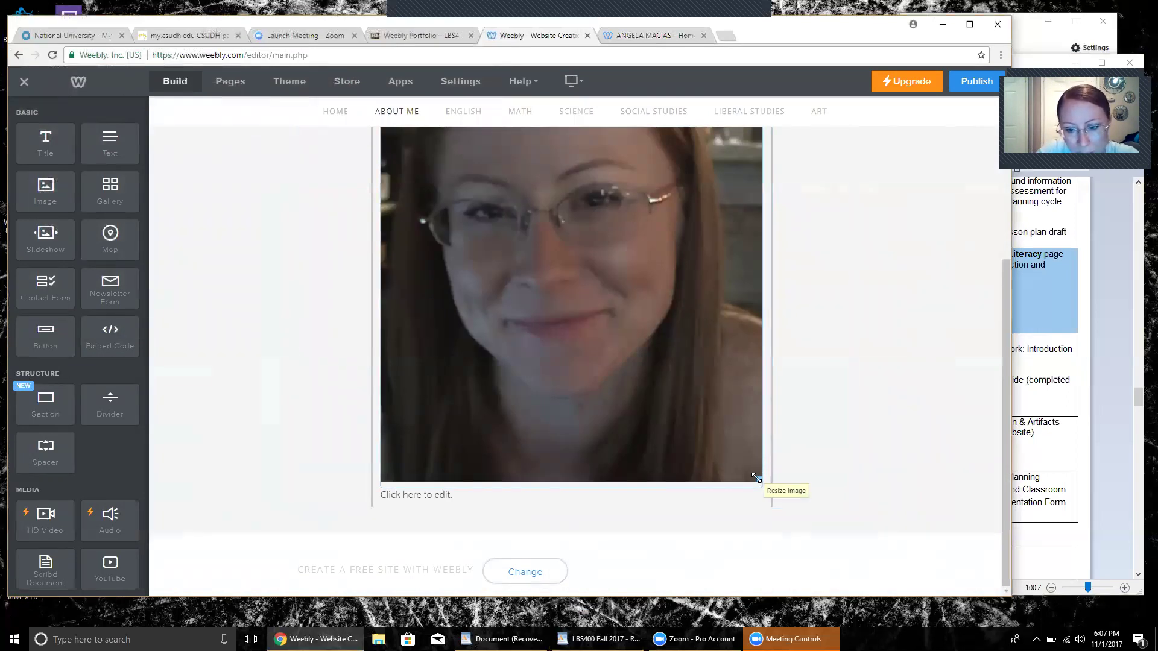
pyautogui.moveTo(759, 479); pyautogui.dragTo(685, 341)
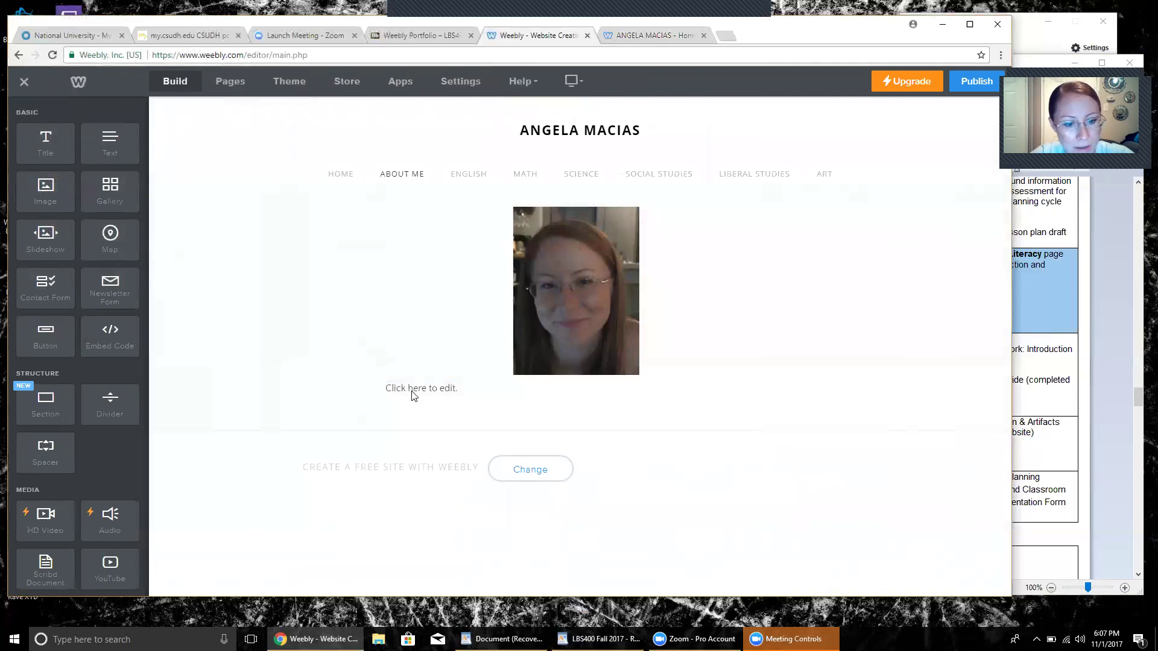
# Replace the placeholder text below the About Me photo with "Liberal Studies major.... etc.".
pyautogui.click(412, 391)
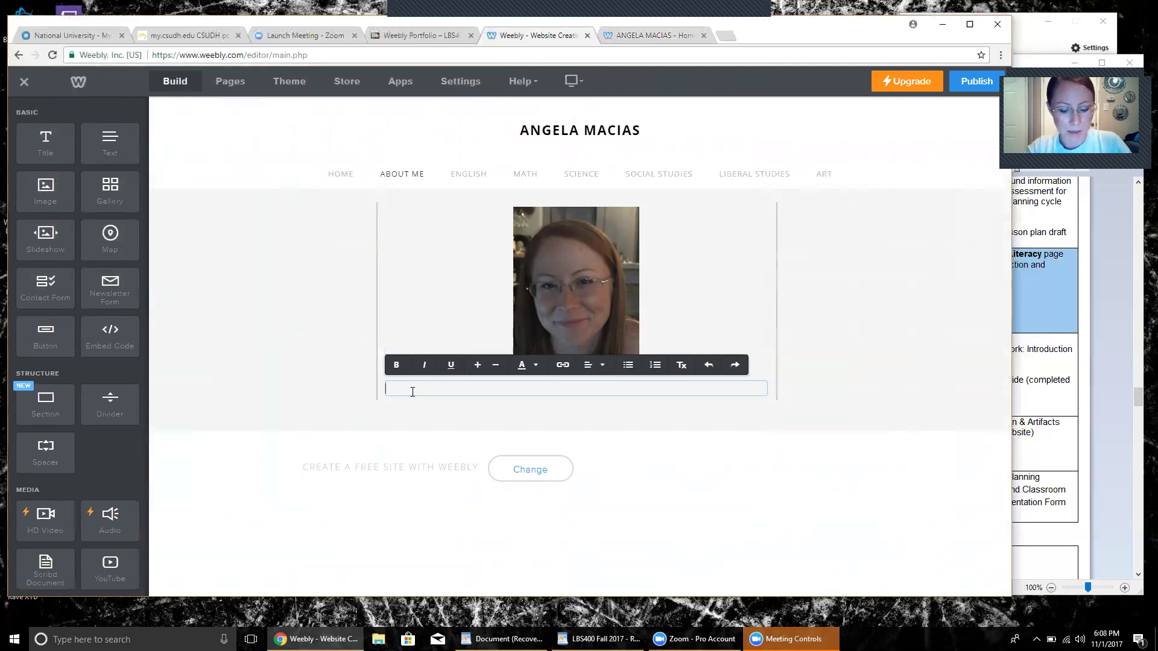
pyautogui.write('Libe')
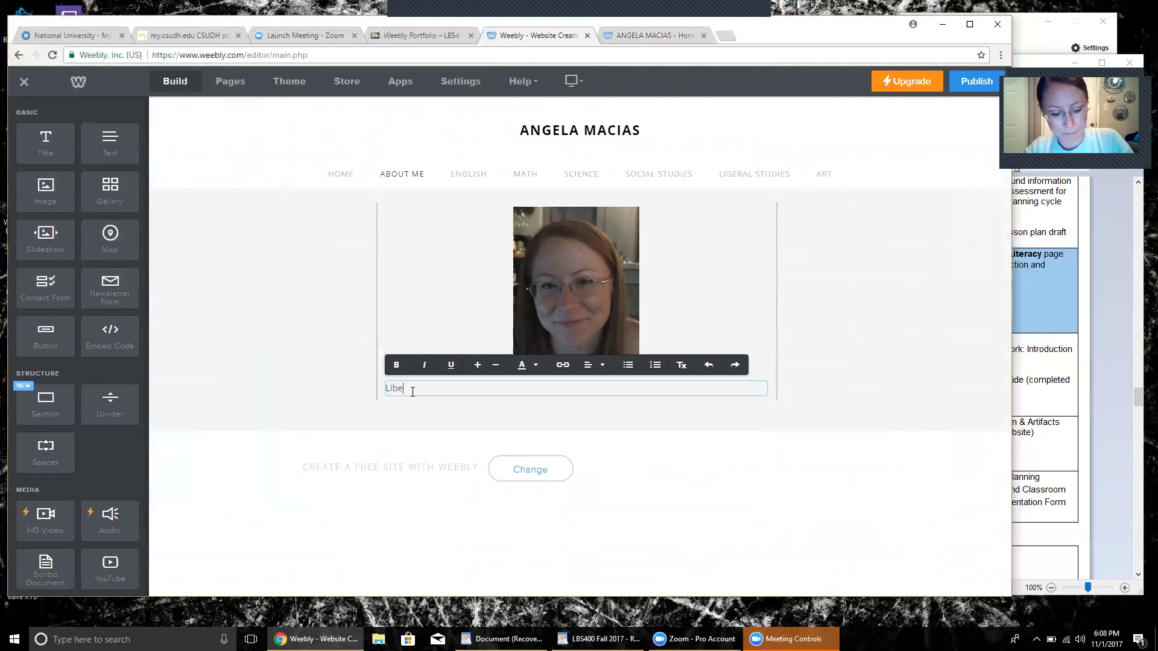
pyautogui.write('ral Studies major.... etc.')
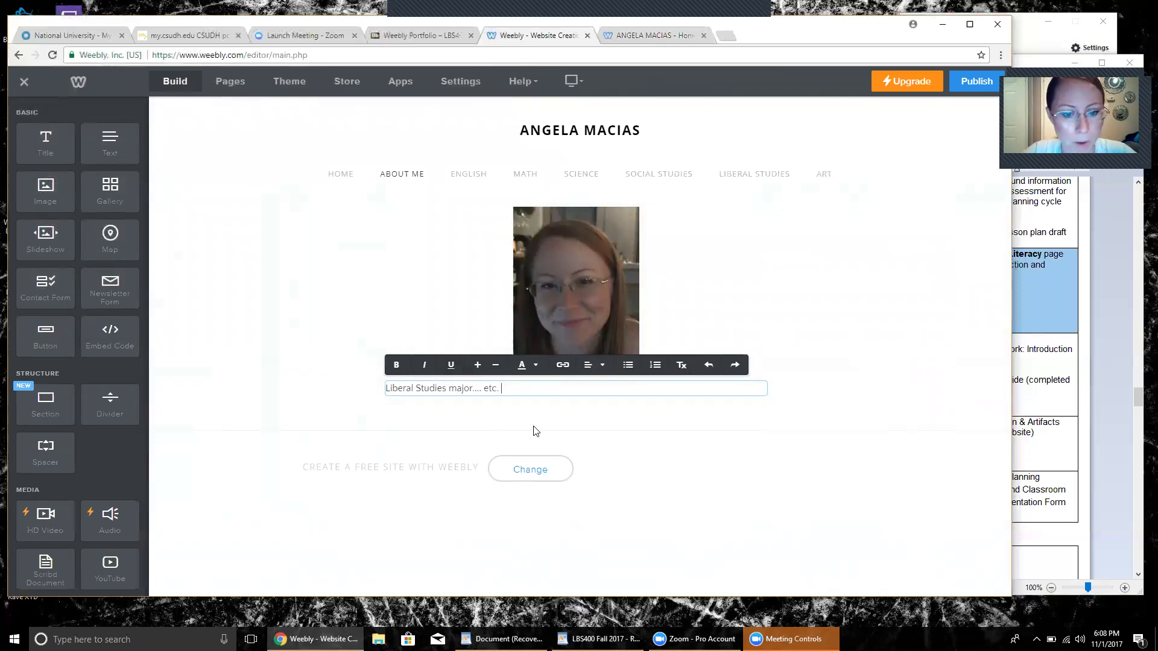
pyautogui.click(551, 452)
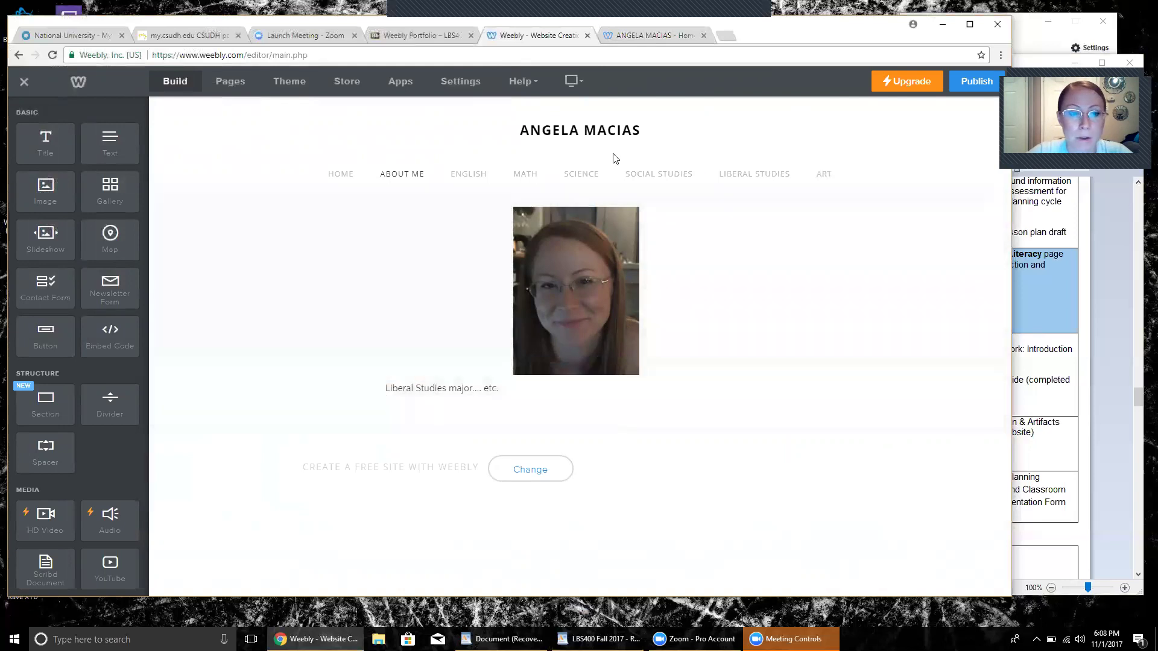
# Look over the Liberal Studies, Home and About Me pages in the editor.
pyautogui.moveTo(645, 162)
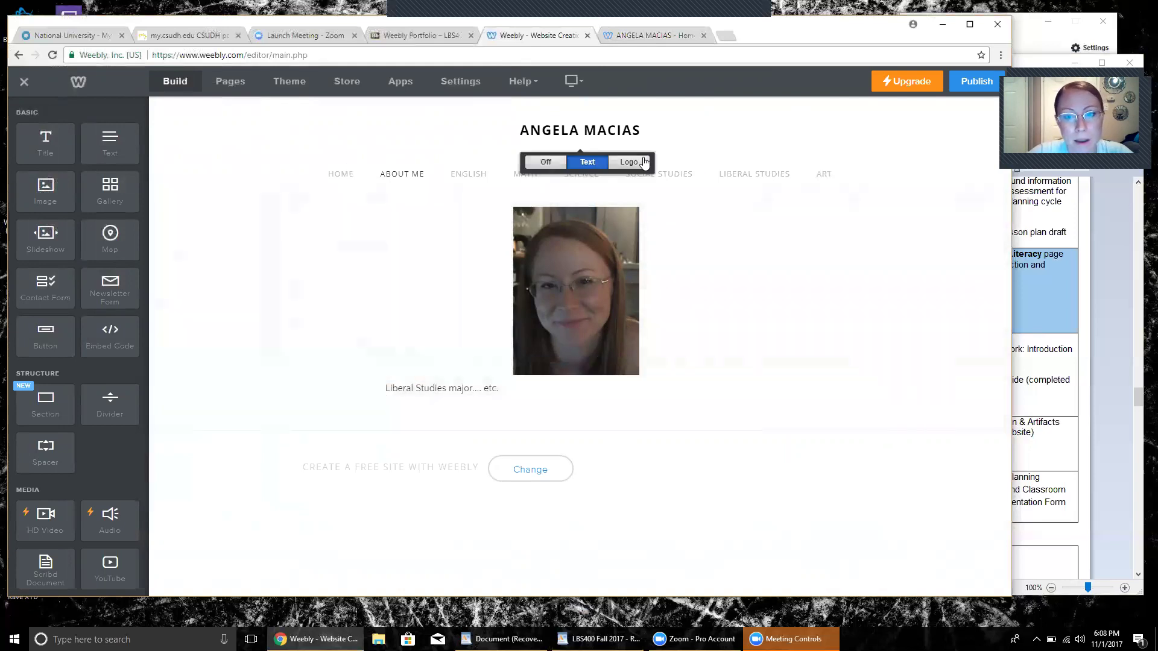
pyautogui.click(736, 177)
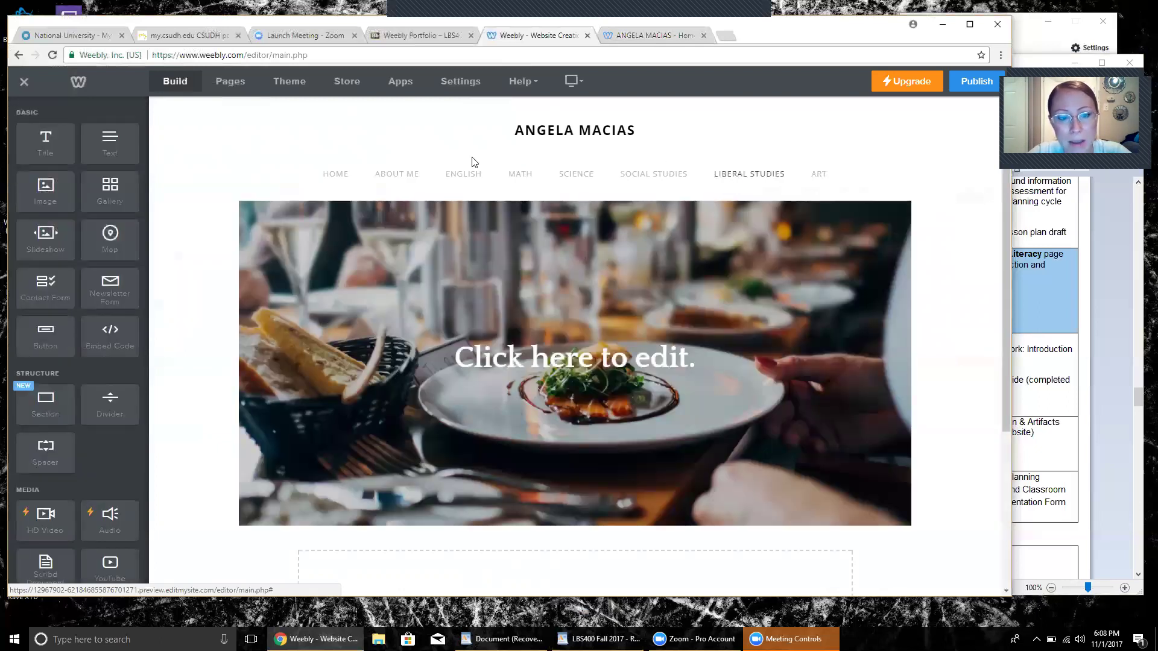
pyautogui.click(333, 173)
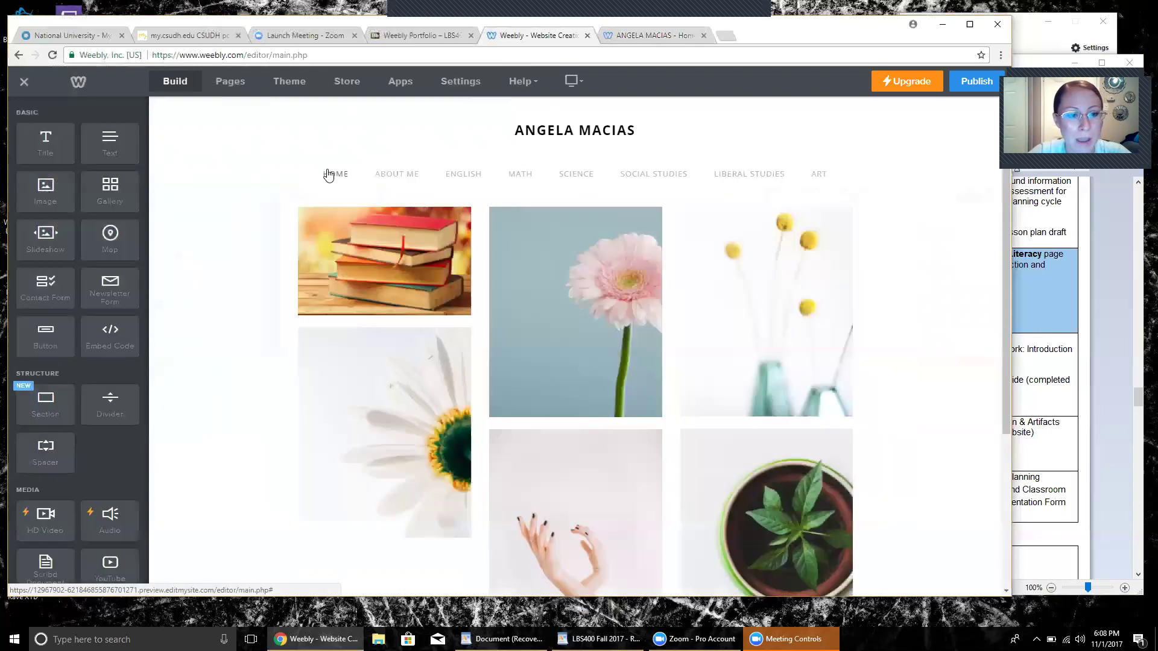
pyautogui.click(381, 176)
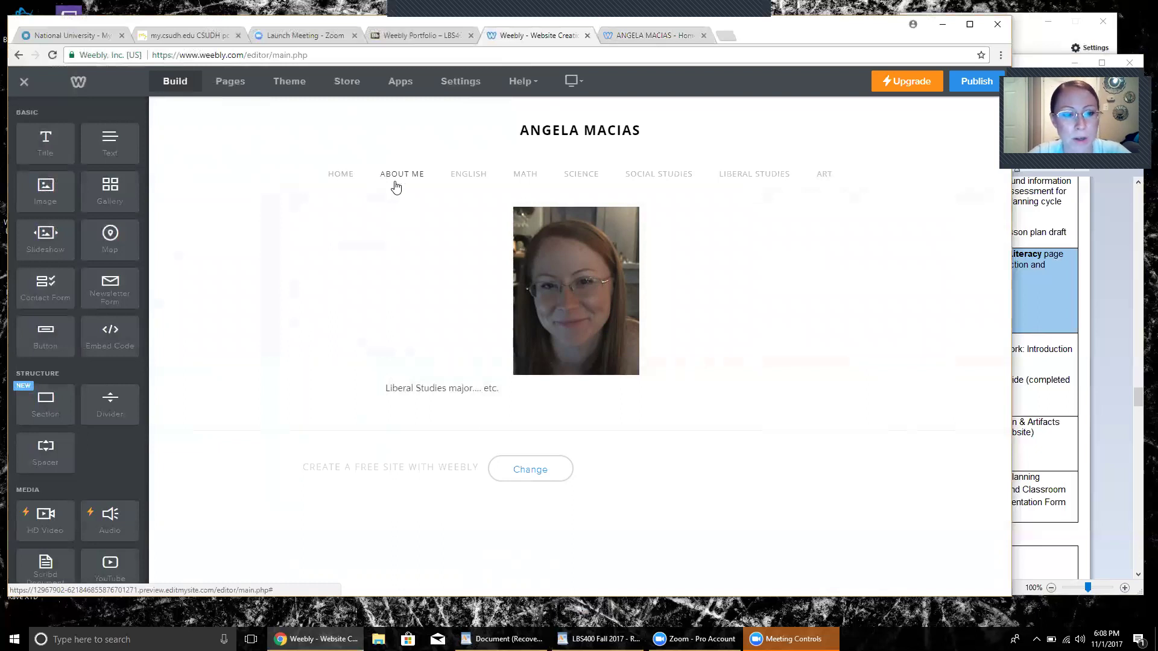
pyautogui.click(752, 208)
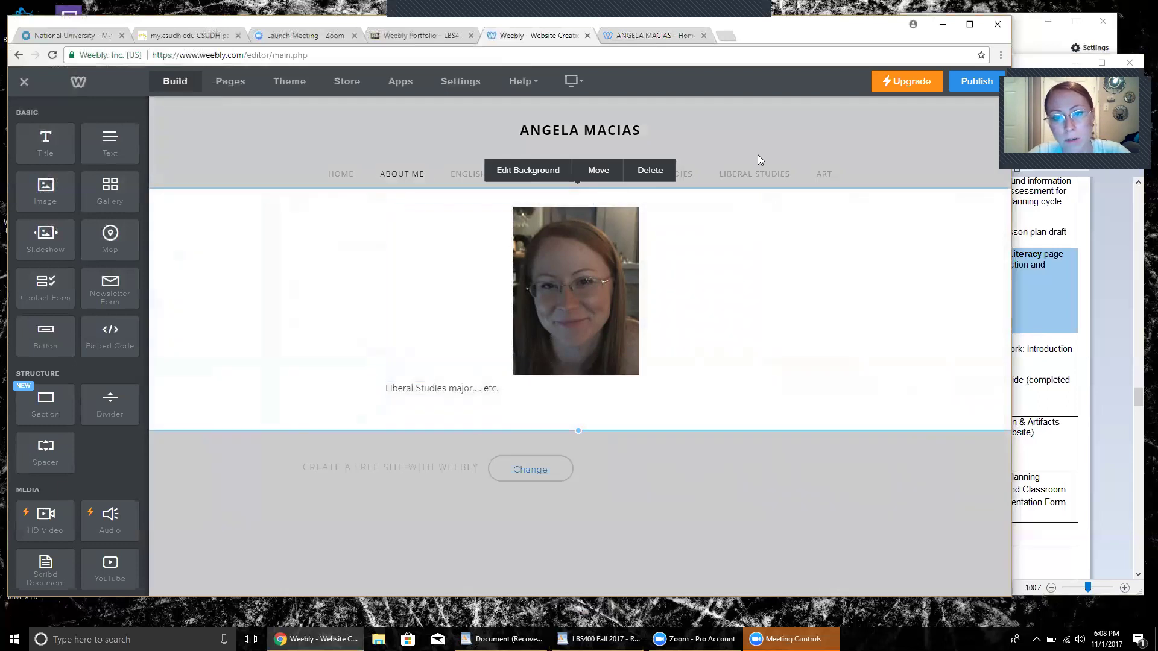
# Open the Liberal Studies page and delete the placeholder title over its header image.
pyautogui.click(744, 177)
pyautogui.click(746, 178)
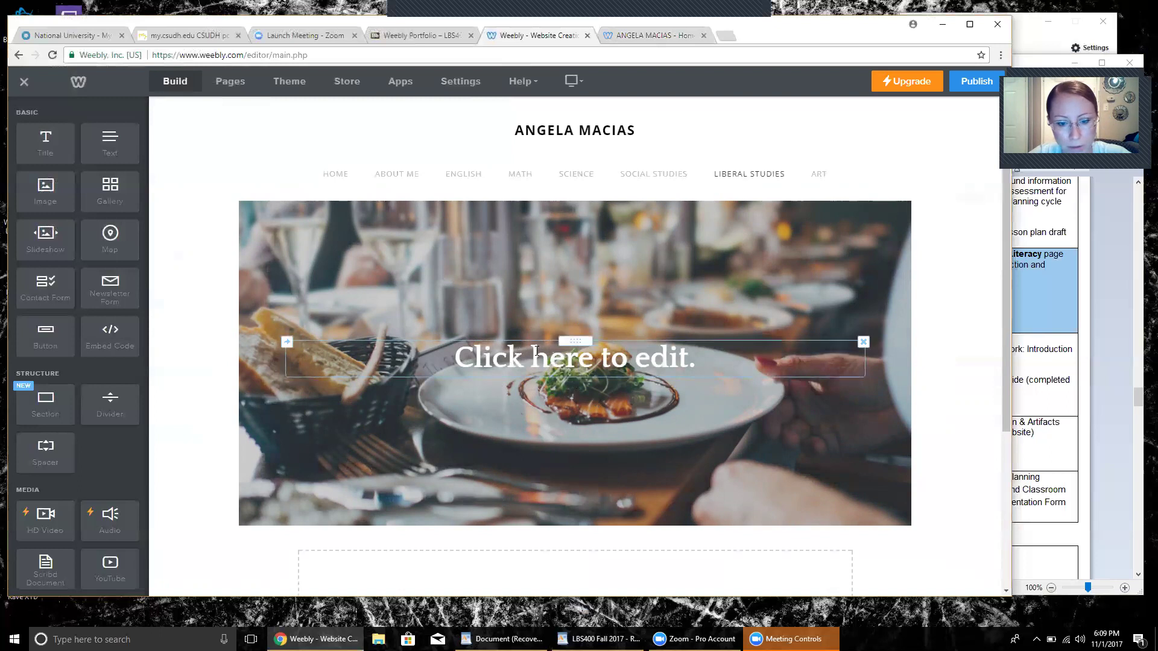
pyautogui.click(863, 342)
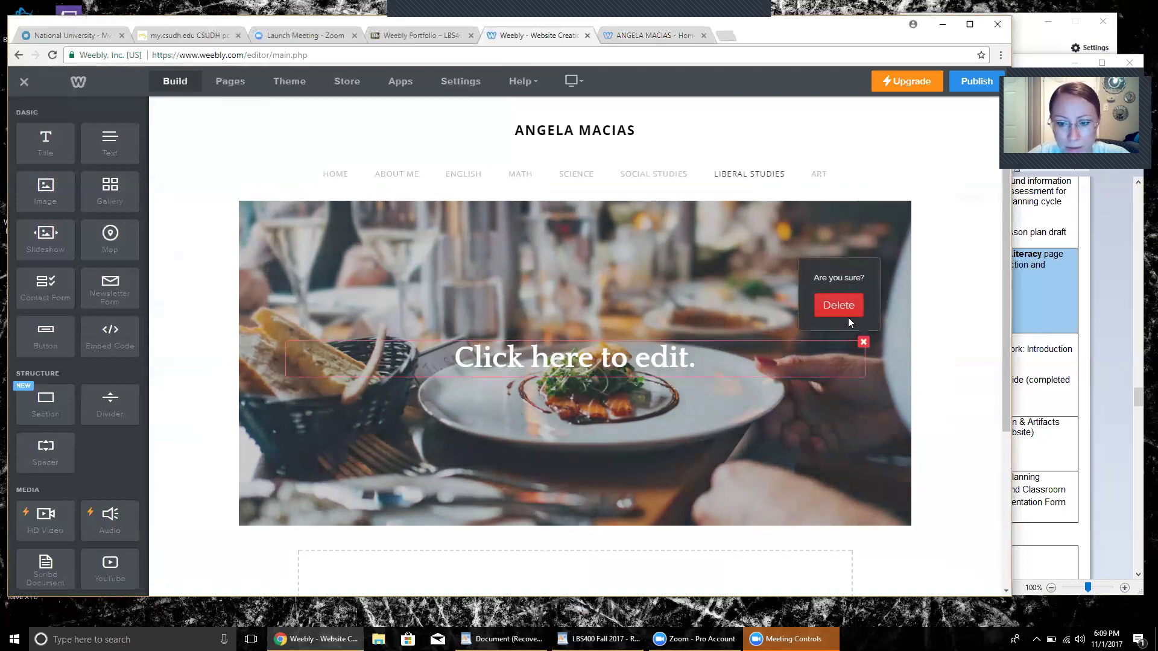
pyautogui.click(844, 307)
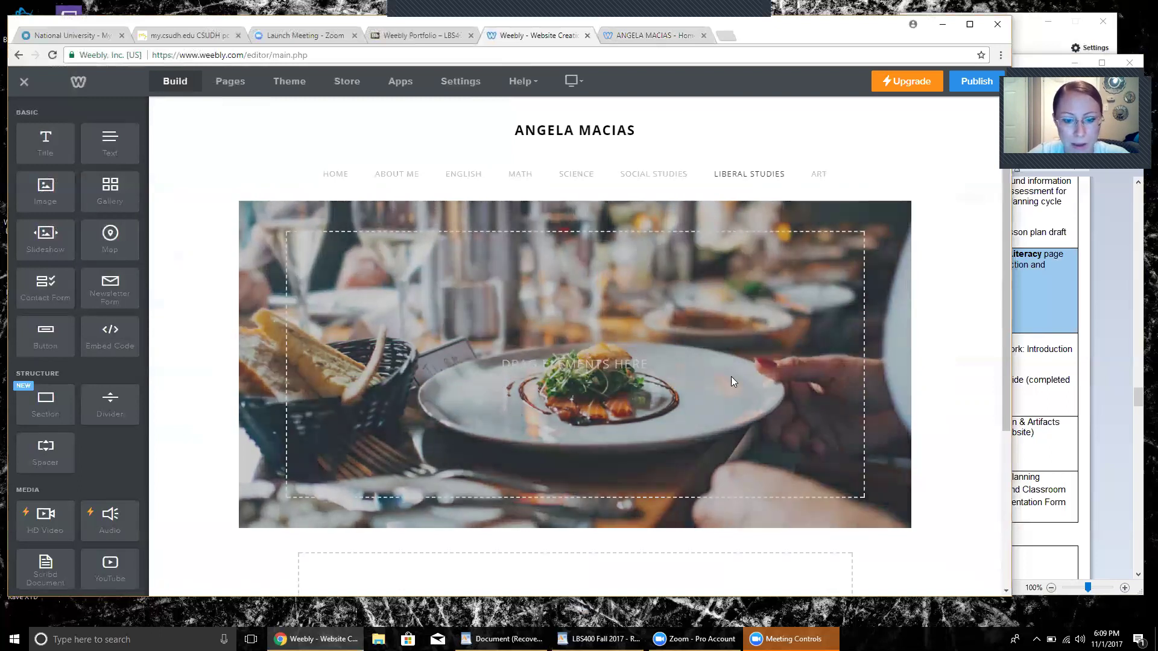
# Replace the Liberal Studies header's background image with a solid dark maroon color.
pyautogui.scroll(-1, 585, 505)
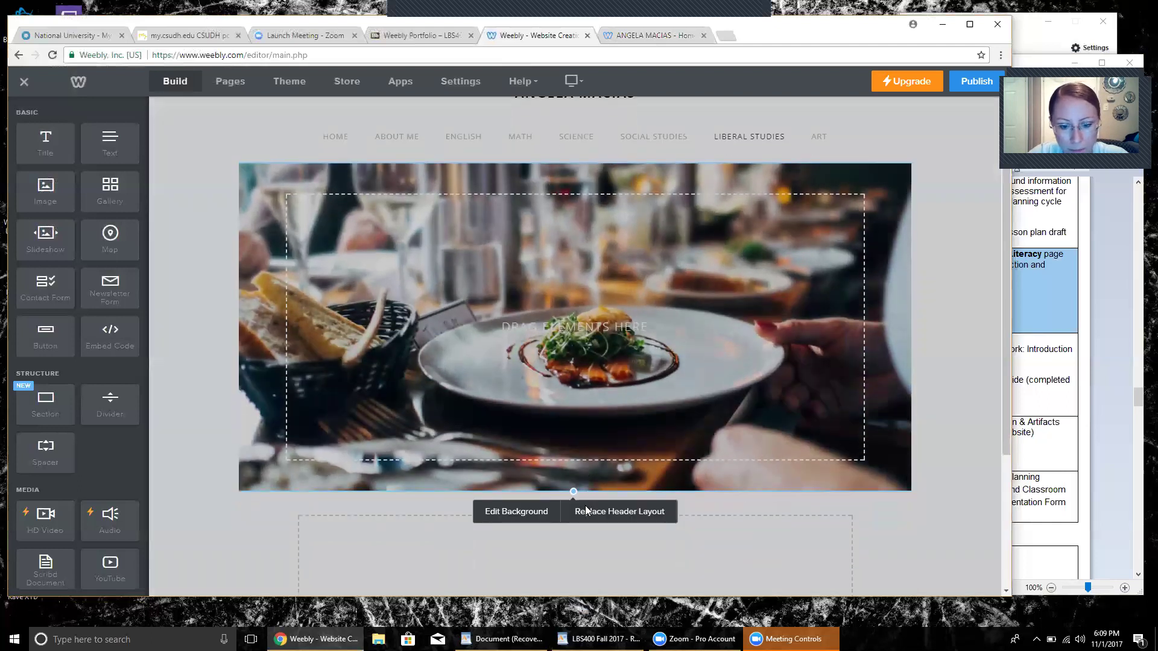
pyautogui.click(522, 513)
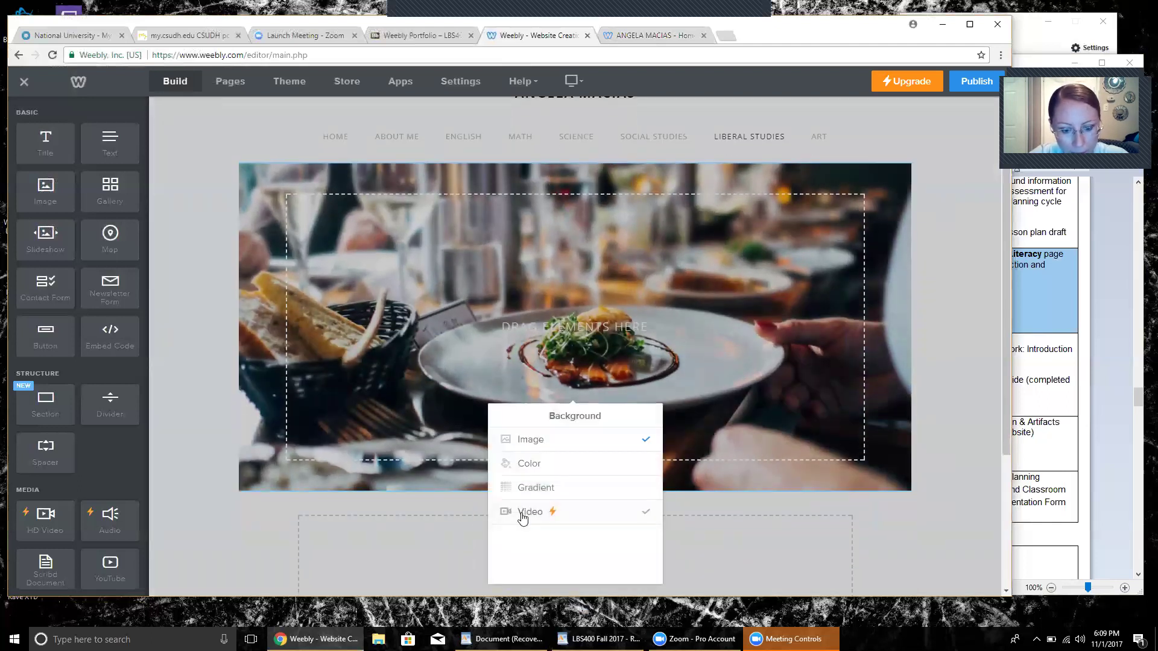
pyautogui.click(529, 464)
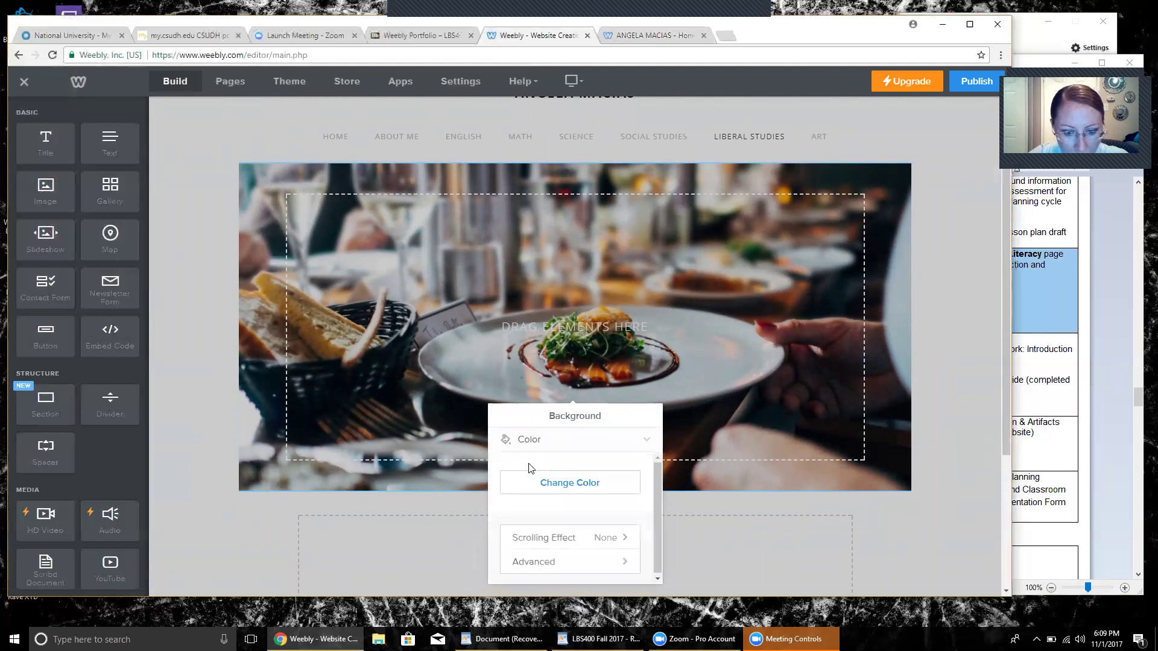
pyautogui.click(537, 483)
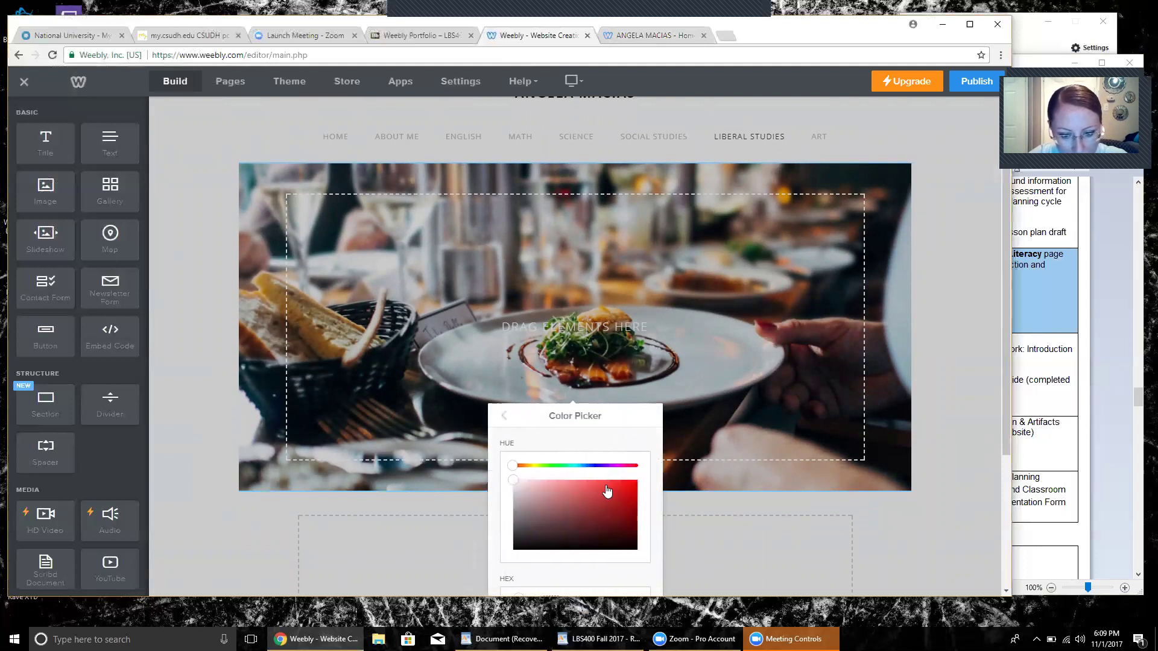
pyautogui.click(629, 492)
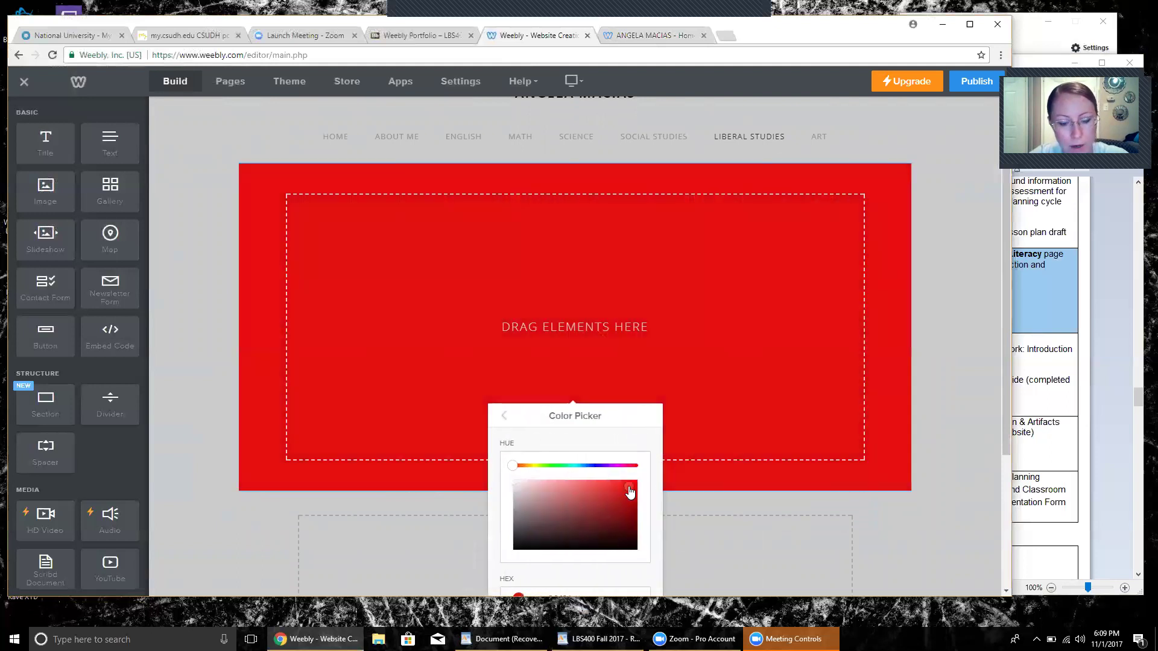
pyautogui.click(591, 526)
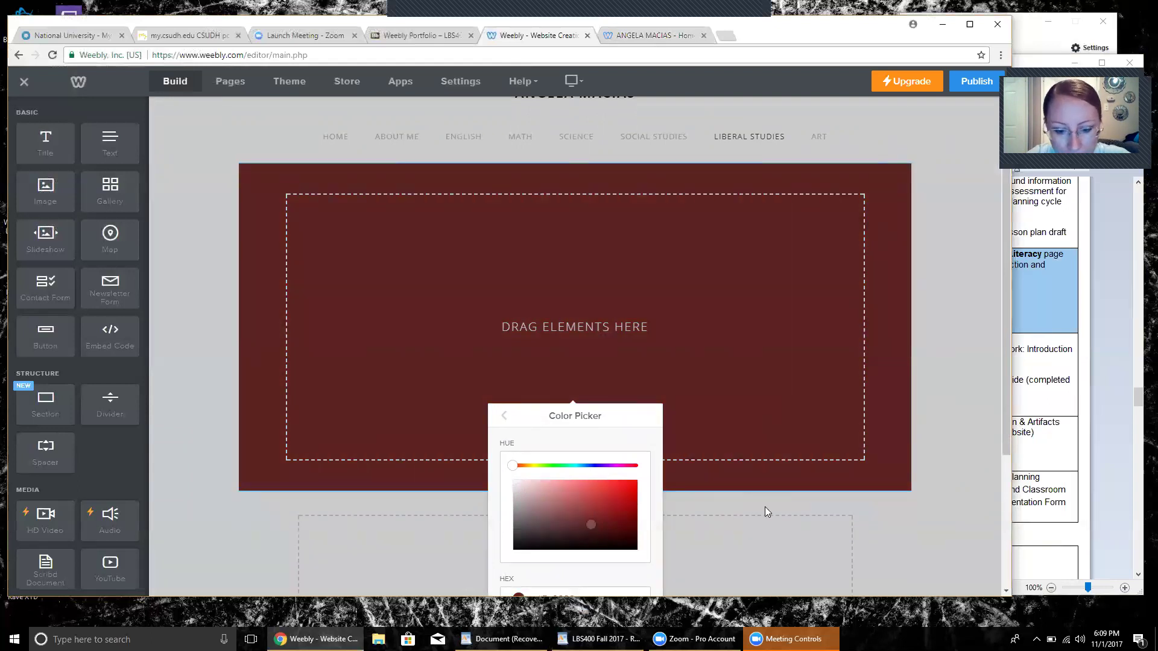
pyautogui.scroll(-3, 765, 507)
pyautogui.click(973, 398)
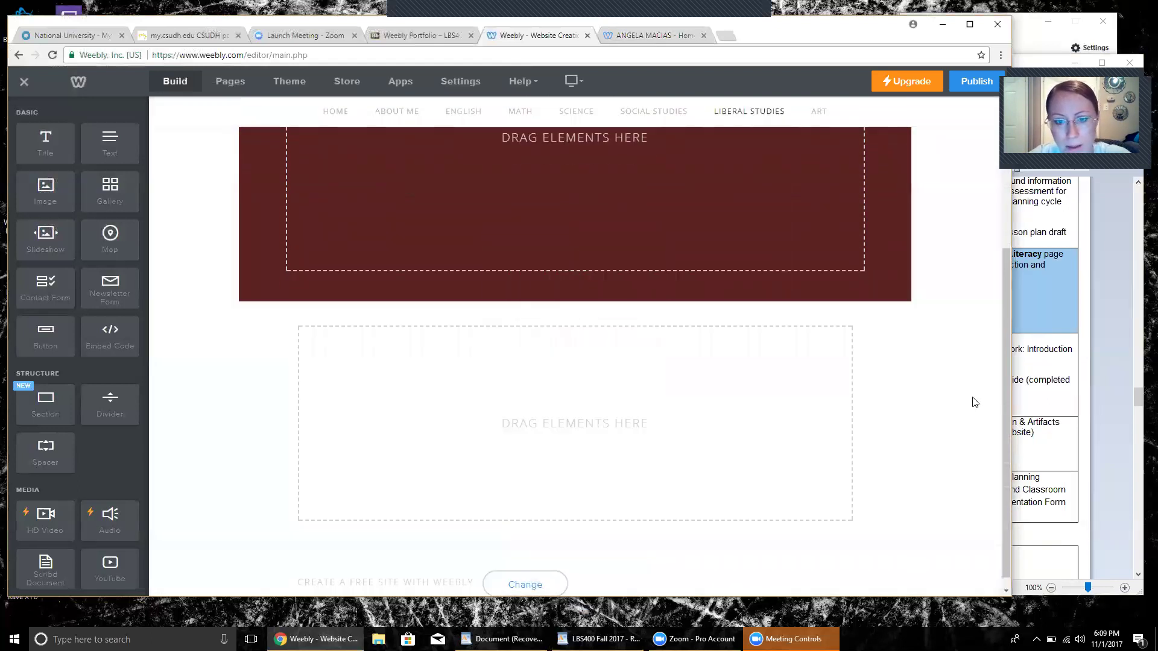
# Add a text element inside the Liberal Studies page's maroon header and open it for editing.
pyautogui.scroll(4, 964, 417)
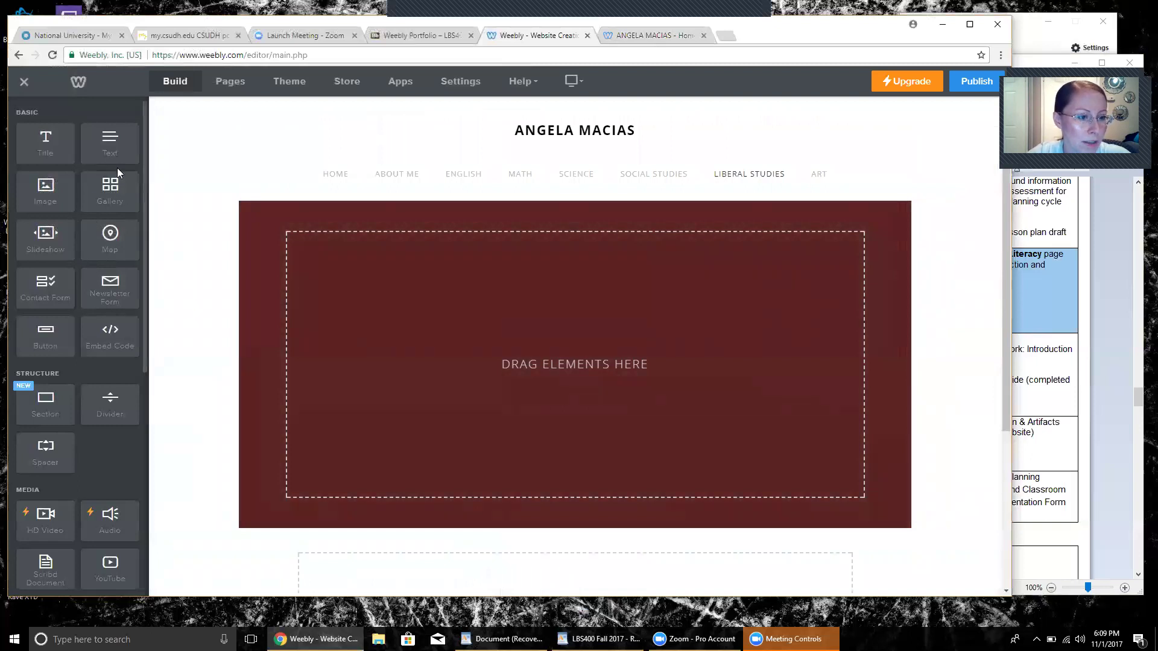
pyautogui.moveTo(109, 145); pyautogui.dragTo(404, 294)
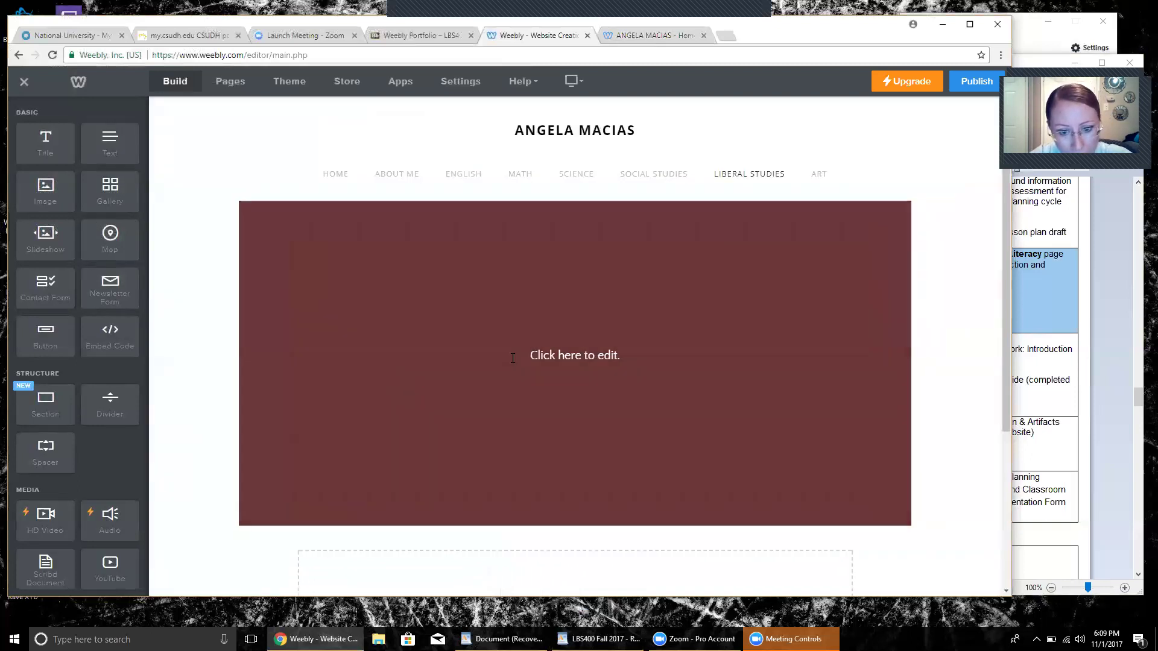
pyautogui.click(550, 355)
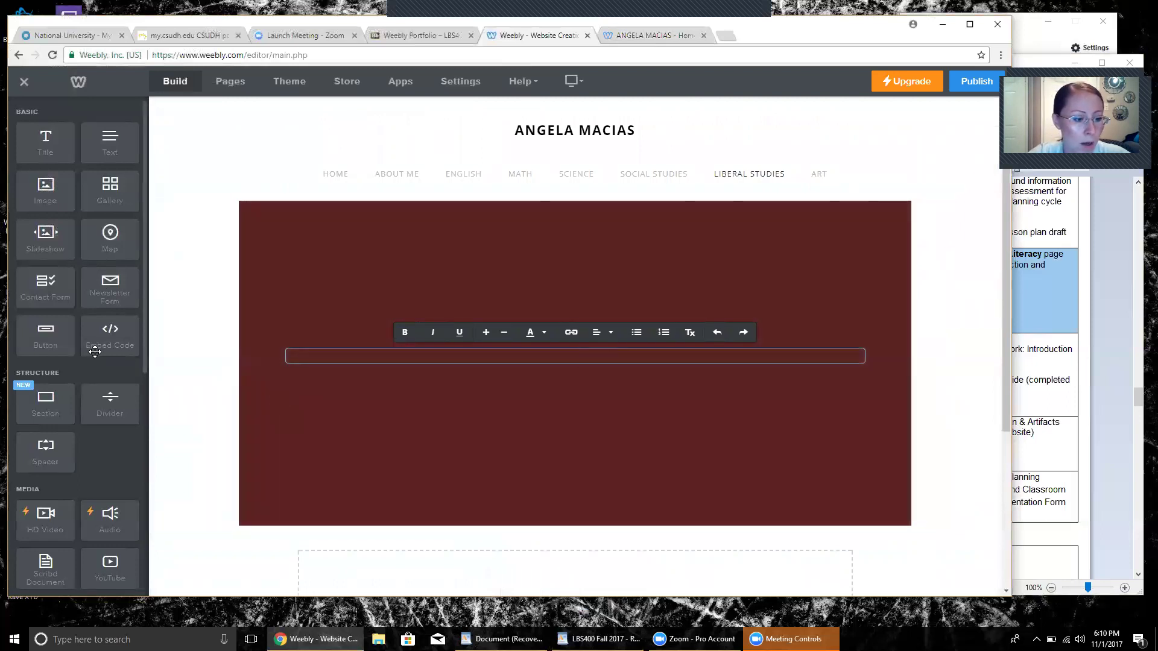
# Add a File element and a Scribd Document element below the text placeholder in the maroon header.
pyautogui.scroll(-2, 95, 351)
pyautogui.scroll(-4, 69, 423)
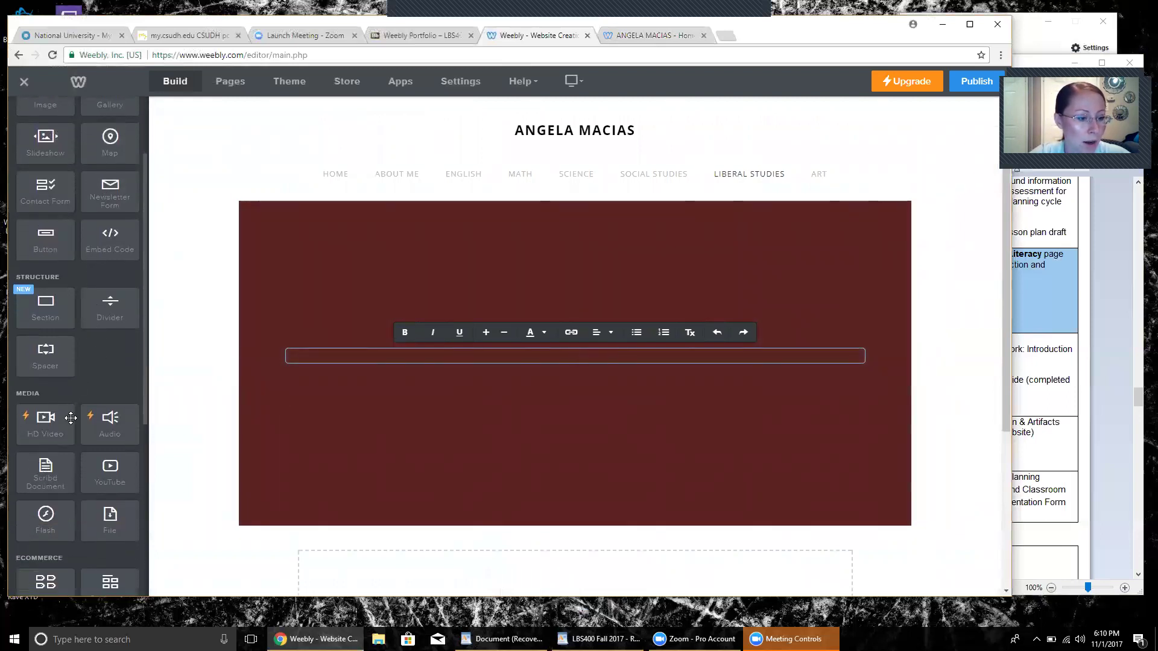
pyautogui.scroll(-3, 70, 422)
pyautogui.scroll(4, 69, 422)
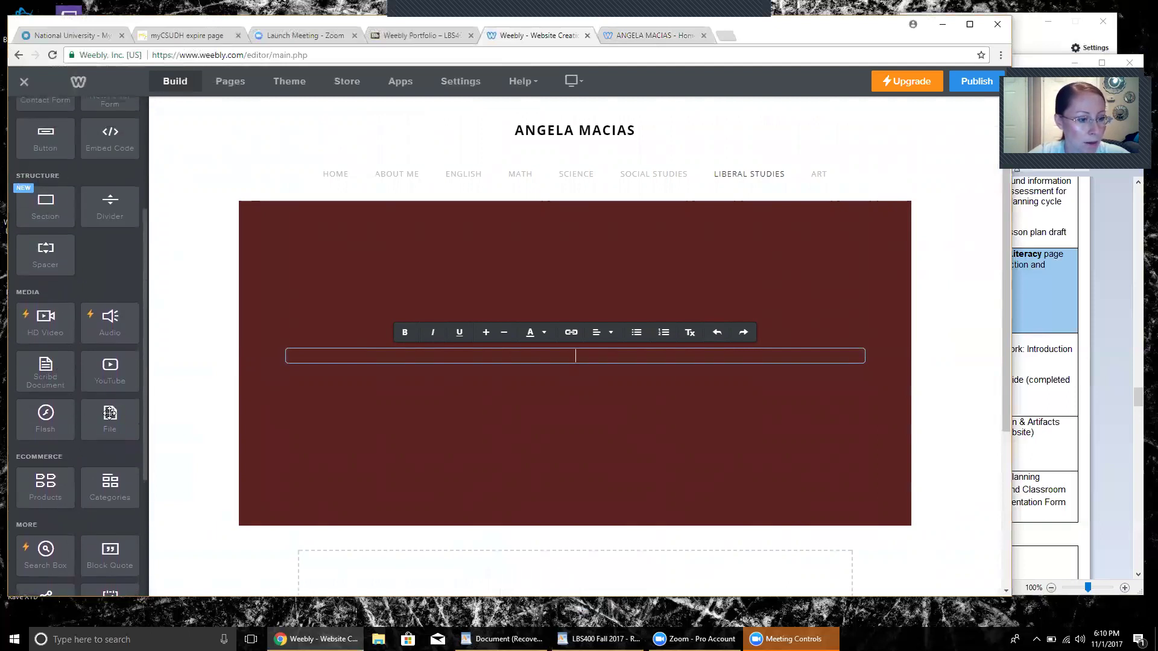
pyautogui.moveTo(109, 412); pyautogui.dragTo(373, 406)
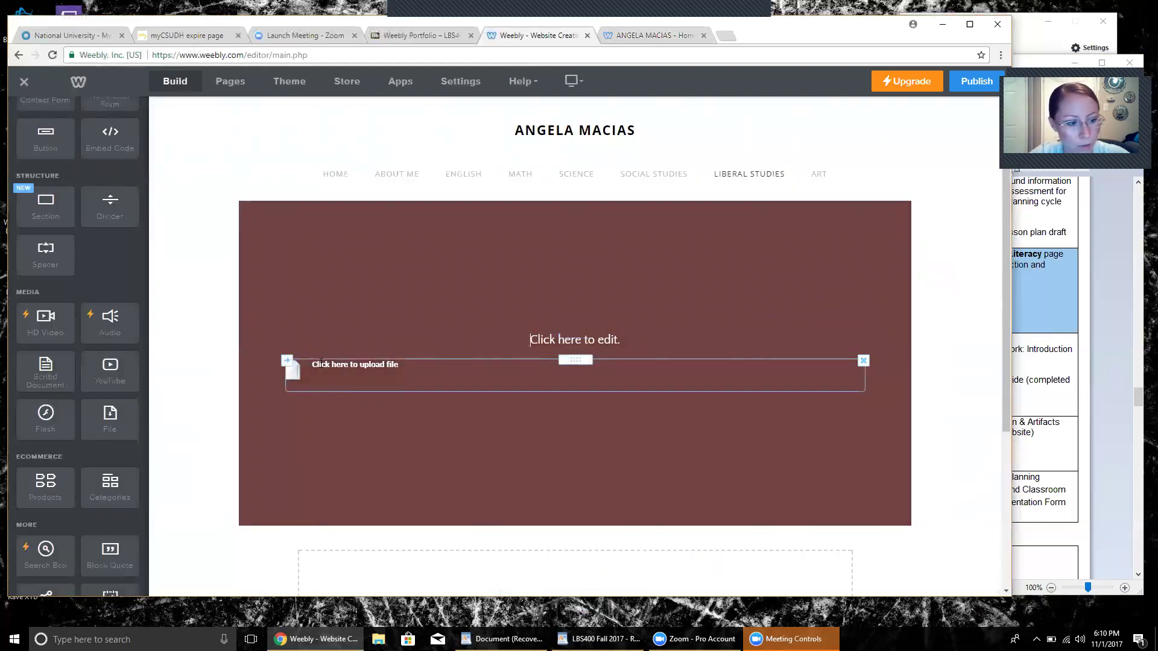
pyautogui.moveTo(36, 377); pyautogui.dragTo(305, 443)
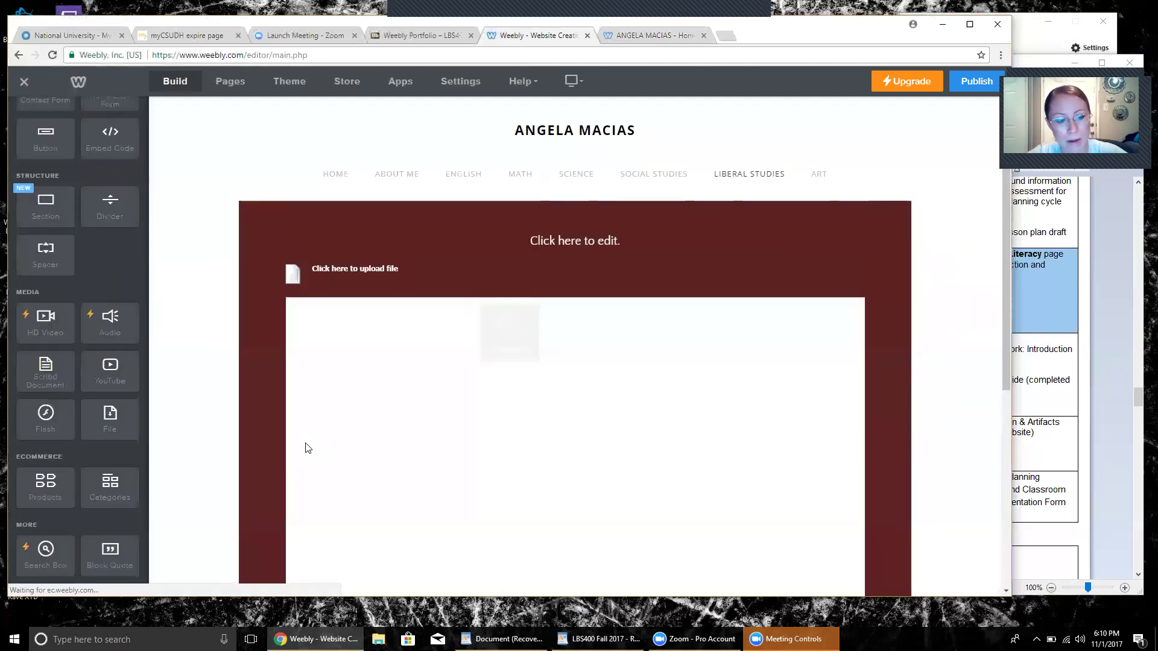